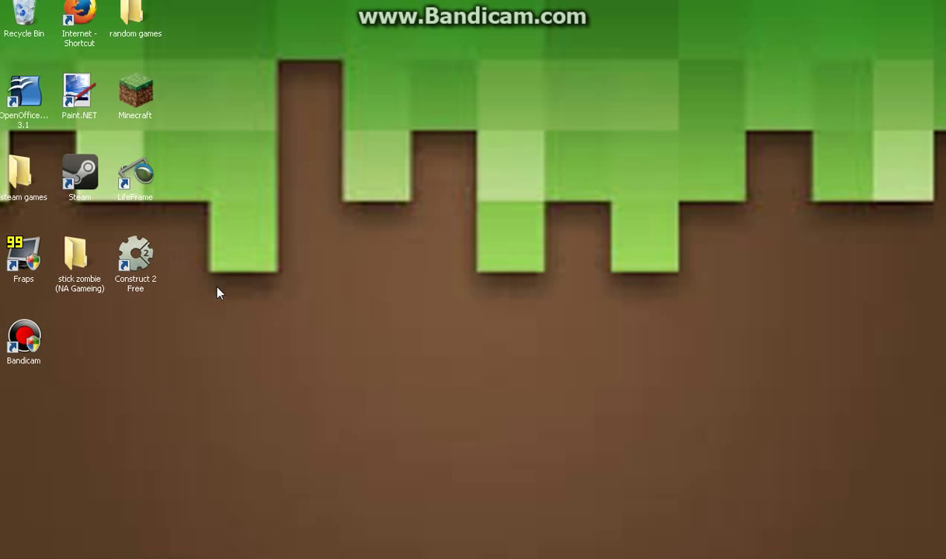
- Move the Construct 2 Free shortcut to mid-desktop and launch OpenOffice.org 3.1
{"action": "left_click_drag", "start_coordinate": [134, 264], "coordinate": [469, 264]}
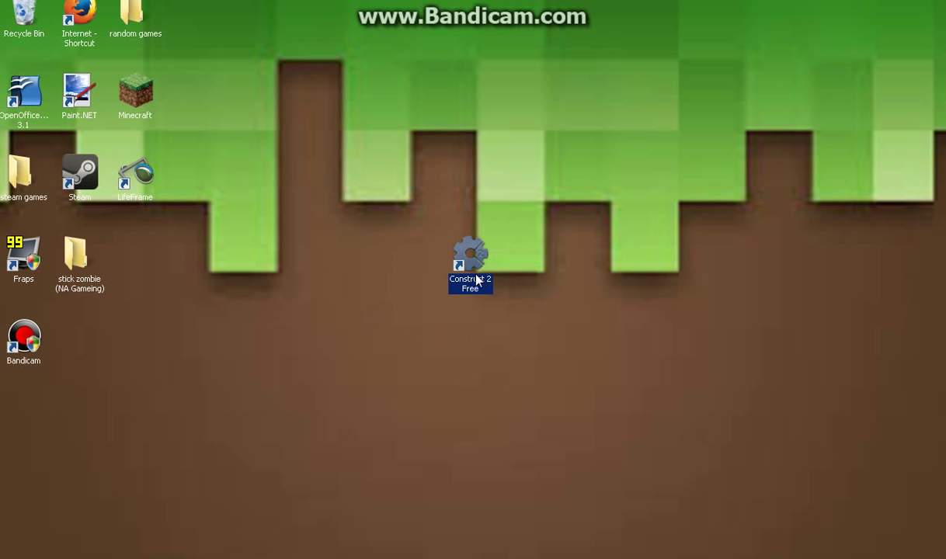
{"action": "left_click_drag", "start_coordinate": [477, 255], "coordinate": [427, 234]}
{"action": "left_click", "coordinate": [262, 183]}
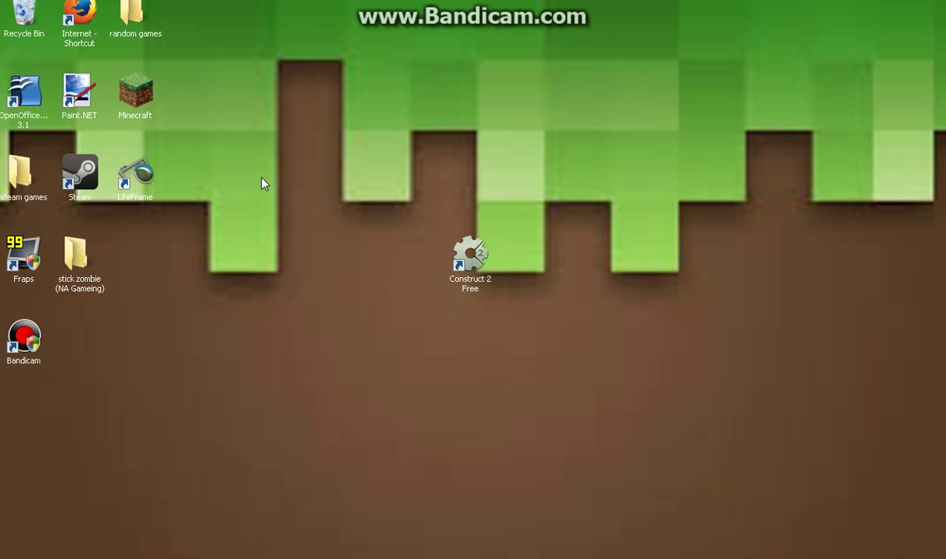
{"action": "left_click", "coordinate": [38, 93]}
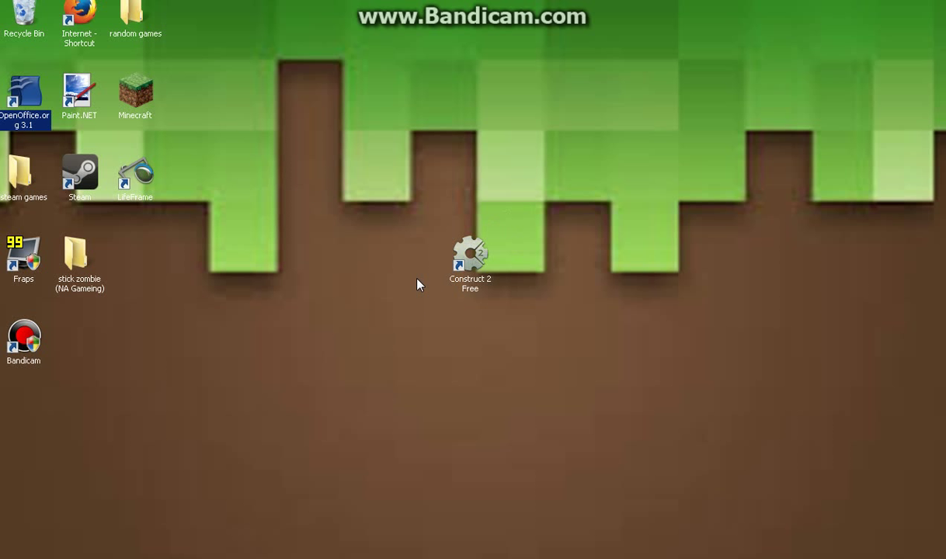
{"action": "double_click", "coordinate": [17, 96]}
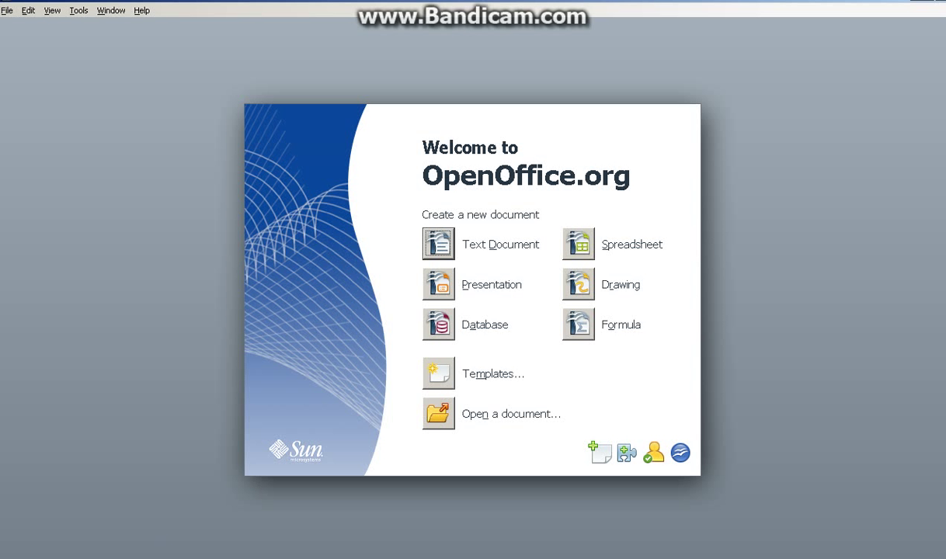
- Start a new Writer text document and type four lines of sample text
{"action": "key", "text": "alt+Tab"}
{"action": "type", "text": "AUHWEDVUDFIWEVFWEF"}
{"action": "key", "text": "Return"}
{"action": "type", "text": "WEFWE"}
{"action": "key", "text": "Return"}
{"action": "type", "text": "FWEFWEF"}
{"action": "key", "text": "Return"}
{"action": "type", "text": "WEFWEF"}
{"action": "key", "text": "Return"}
{"action": "type", "text": "WEFBAwdfuyhgvMBJKbuhXDV WETFGN"}
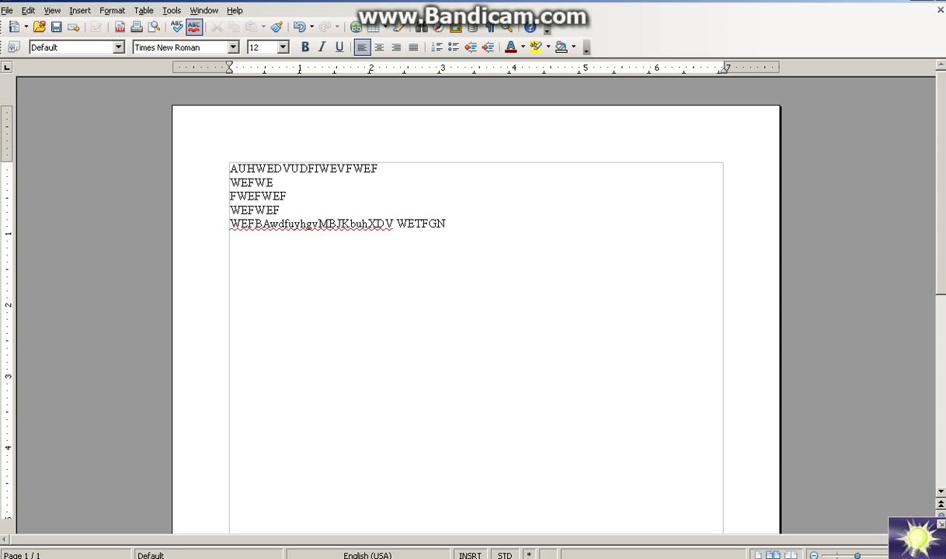
- Close the Writer document from its taskbar button
{"action": "right_click", "coordinate": [173, 558]}
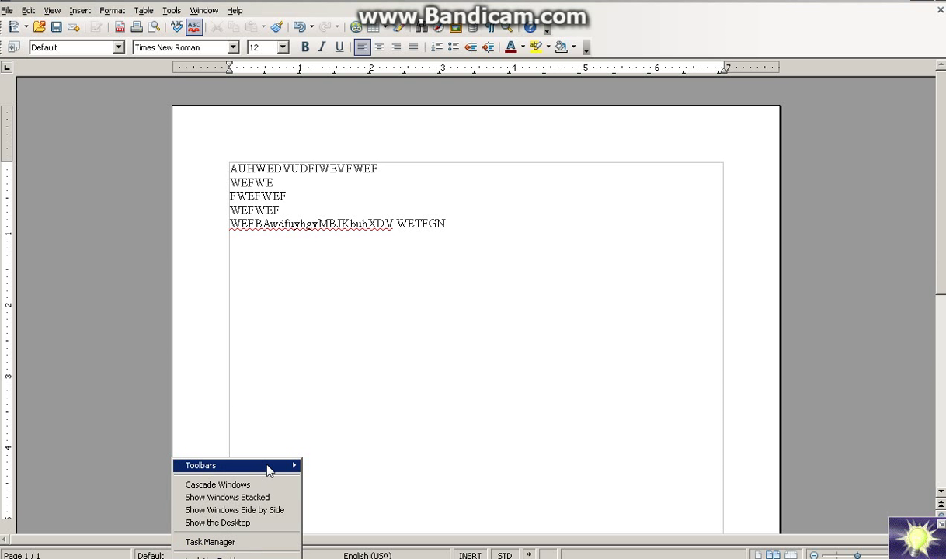
{"action": "right_click", "coordinate": [177, 558]}
{"action": "left_click", "coordinate": [228, 553]}
- Discard the Writer text, then launch Construct 2 Free from its desktop shortcut
{"action": "left_click", "coordinate": [467, 300]}
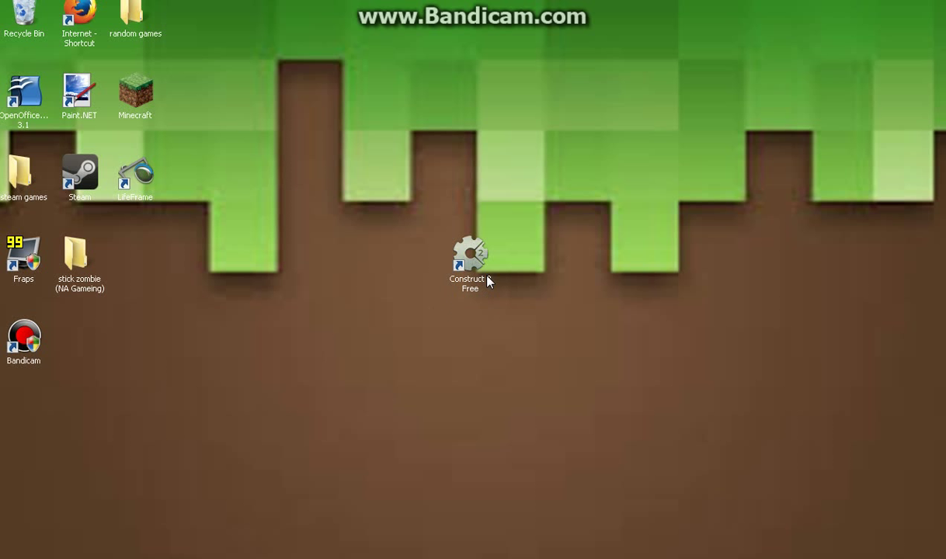
{"action": "double_click", "coordinate": [470, 255]}
{"action": "double_click", "coordinate": [479, 266]}
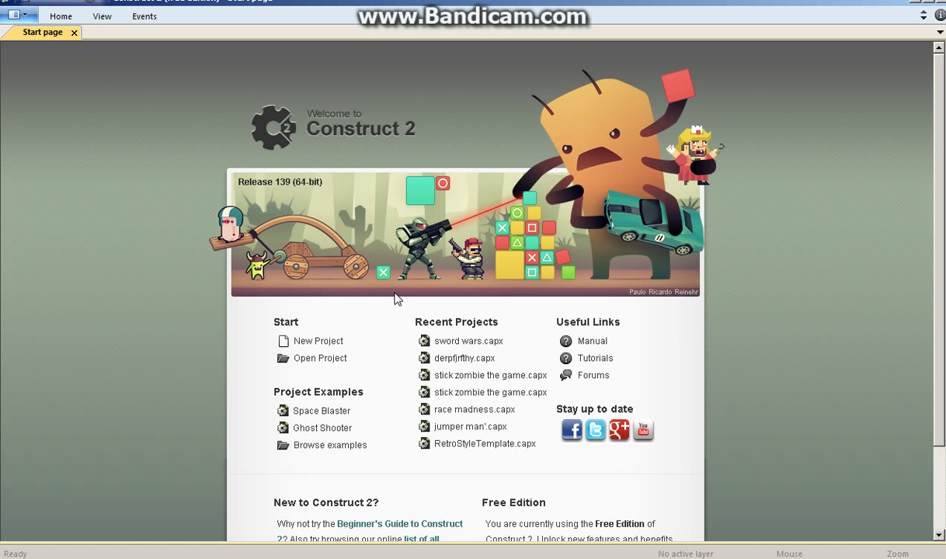
- Show the desktop and move the Steam shortcut, then return it to its original spot
{"action": "key", "text": "super+d"}
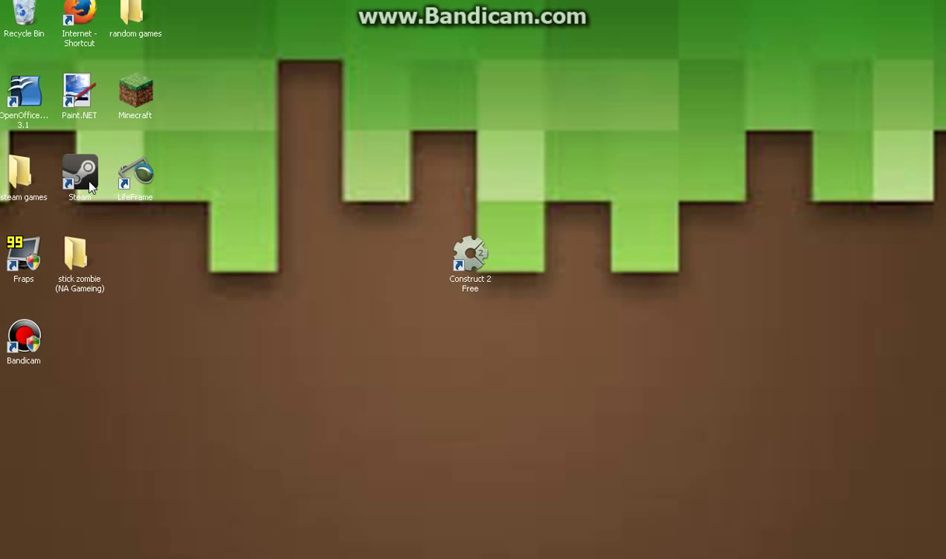
{"action": "left_click_drag", "start_coordinate": [265, 250], "coordinate": [309, 262]}
{"action": "left_click", "coordinate": [371, 248]}
{"action": "left_click_drag", "start_coordinate": [181, 210], "coordinate": [81, 180]}
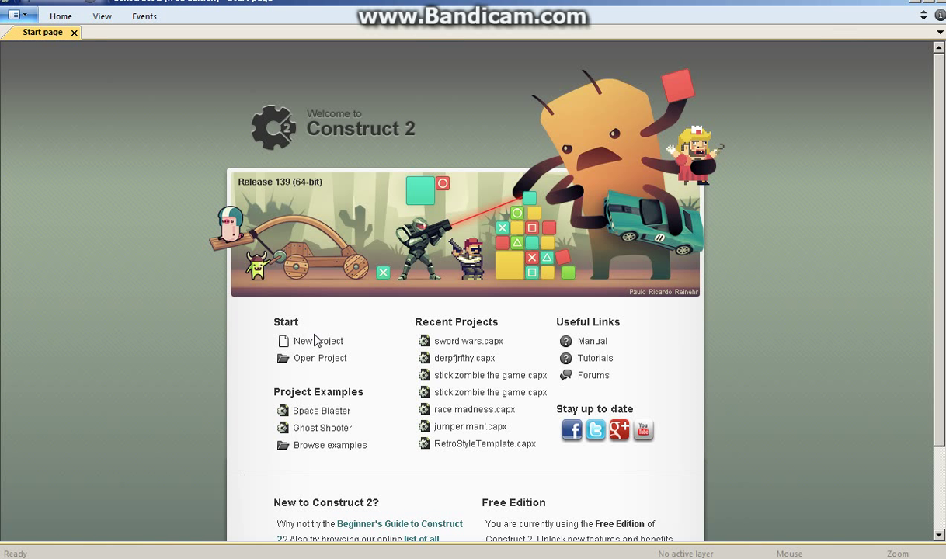
- Show the Properties bar and open the folder of bundled example projects
{"action": "left_click", "coordinate": [102, 17]}
{"action": "left_click", "coordinate": [36, 50]}
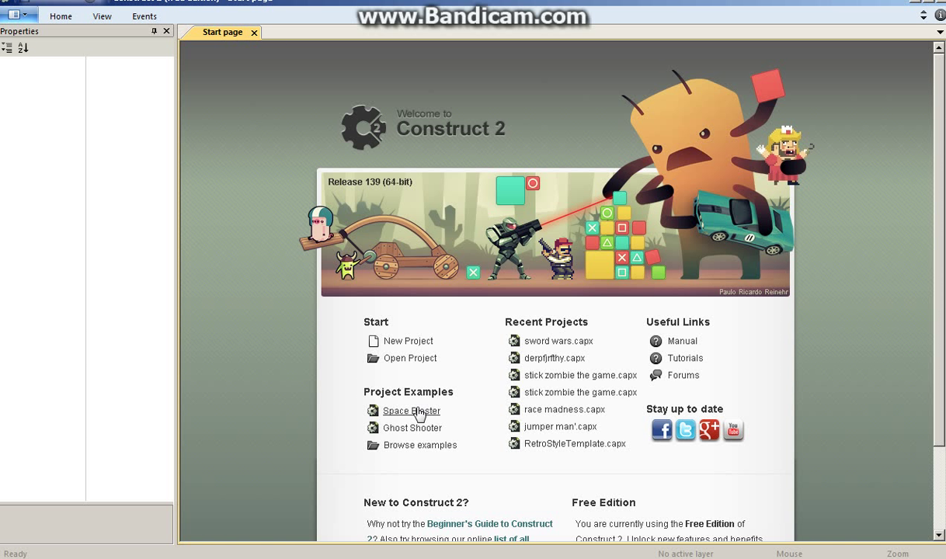
{"action": "left_click", "coordinate": [420, 449]}
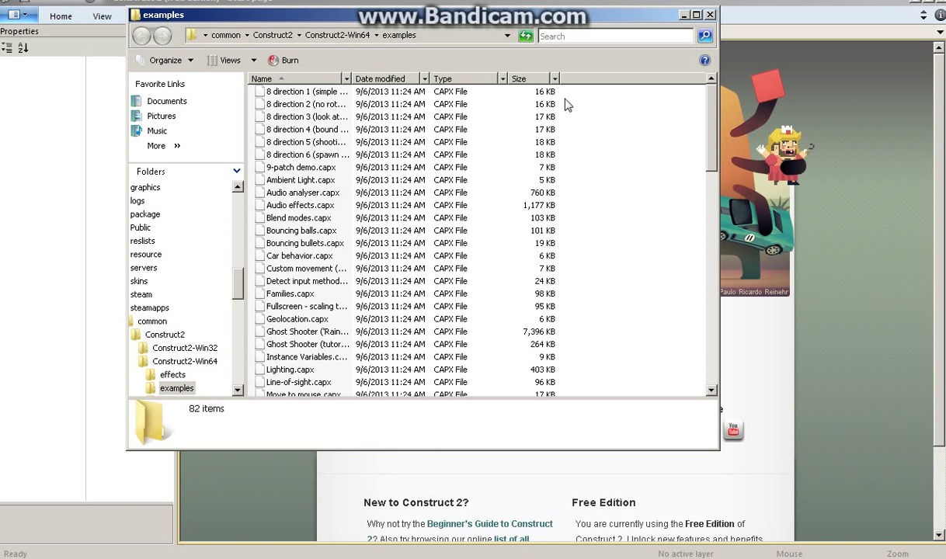
- Close the Explorer window listing the 82 example .capx projects
{"action": "left_click", "coordinate": [710, 15]}
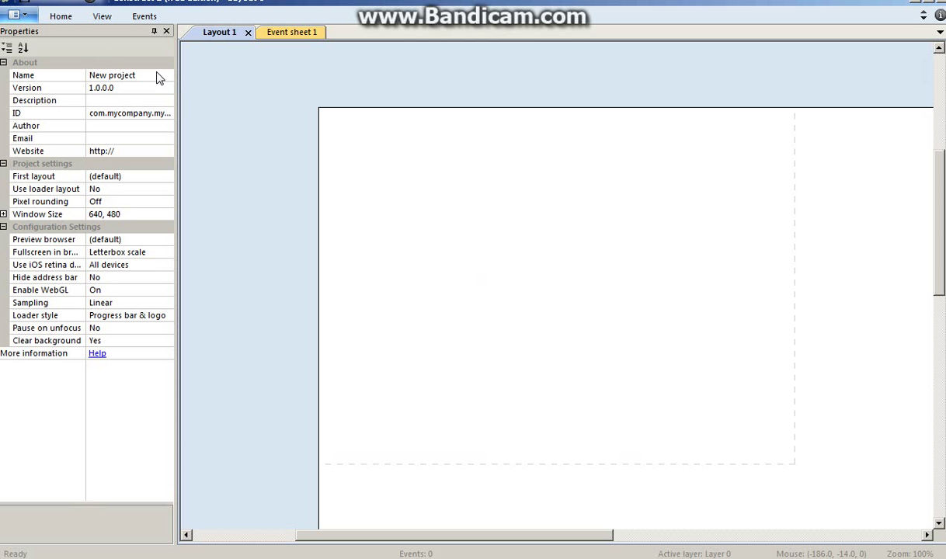
- Rename the project to BLOB WARS and set its version to 0.0.1
{"action": "left_click", "coordinate": [157, 76]}
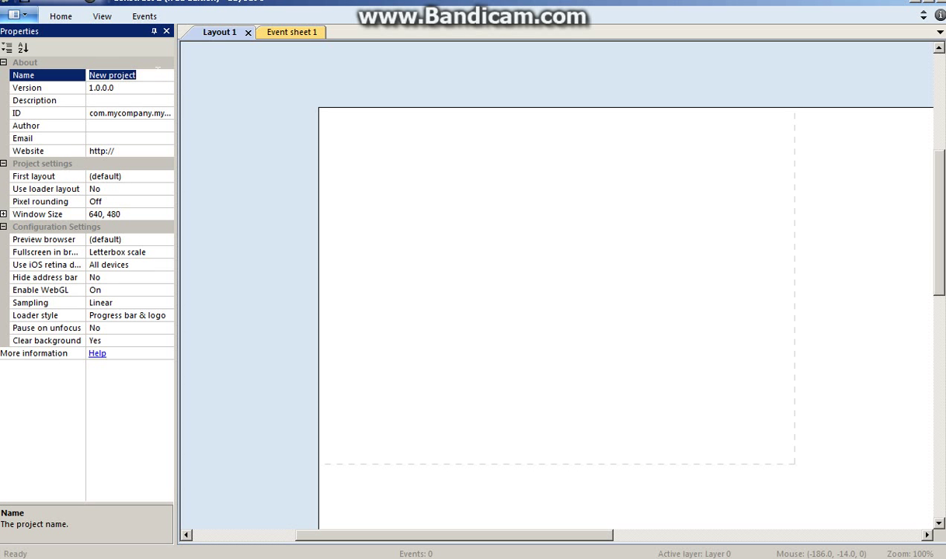
{"action": "key", "text": "BackSpace"}
{"action": "type", "text": "BLOB WARS"}
{"action": "left_click", "coordinate": [136, 85]}
{"action": "key", "text": "BackSpace"}
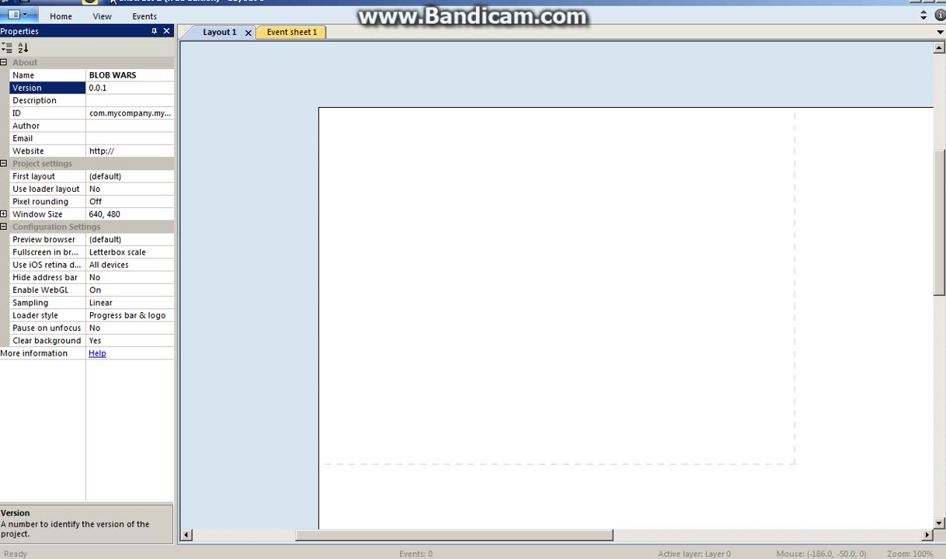
{"action": "left_click", "coordinate": [113, 100]}
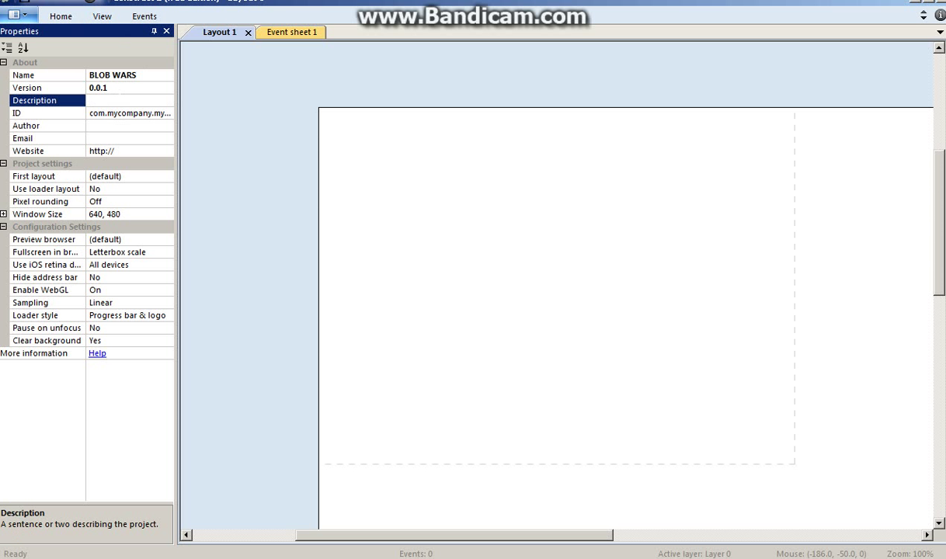
{"action": "type", "text": "derp"}
{"action": "left_click", "coordinate": [125, 126]}
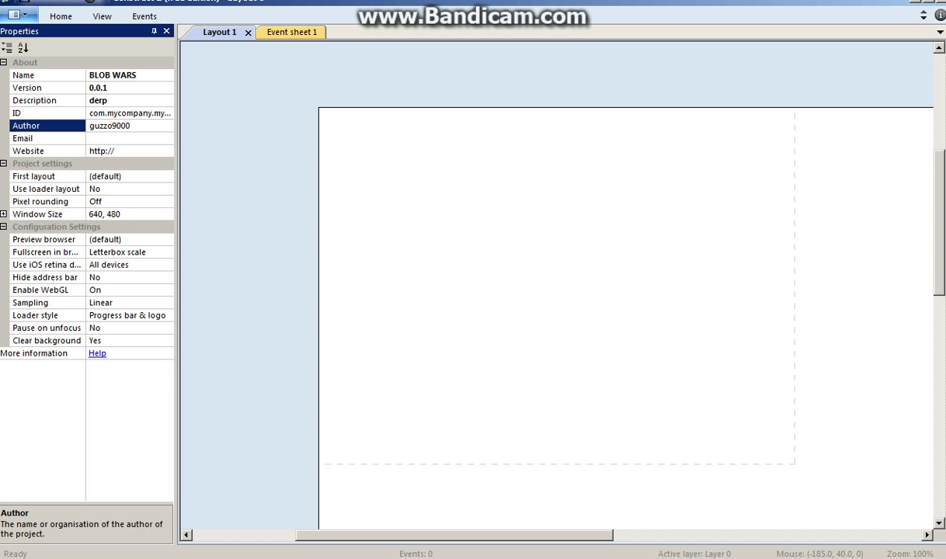
{"action": "left_click", "coordinate": [146, 138]}
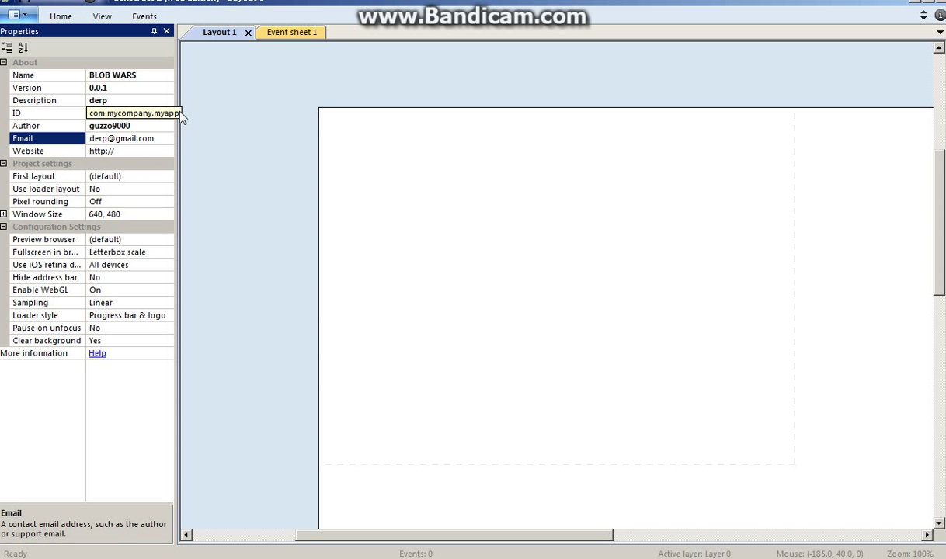
{"action": "left_click", "coordinate": [143, 152]}
{"action": "left_click", "coordinate": [143, 153]}
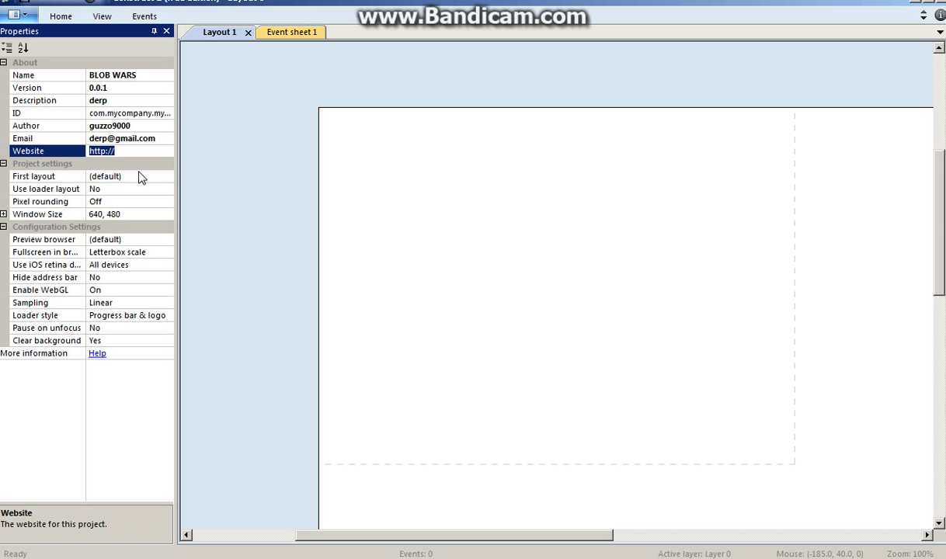
{"action": "key", "text": "End"}
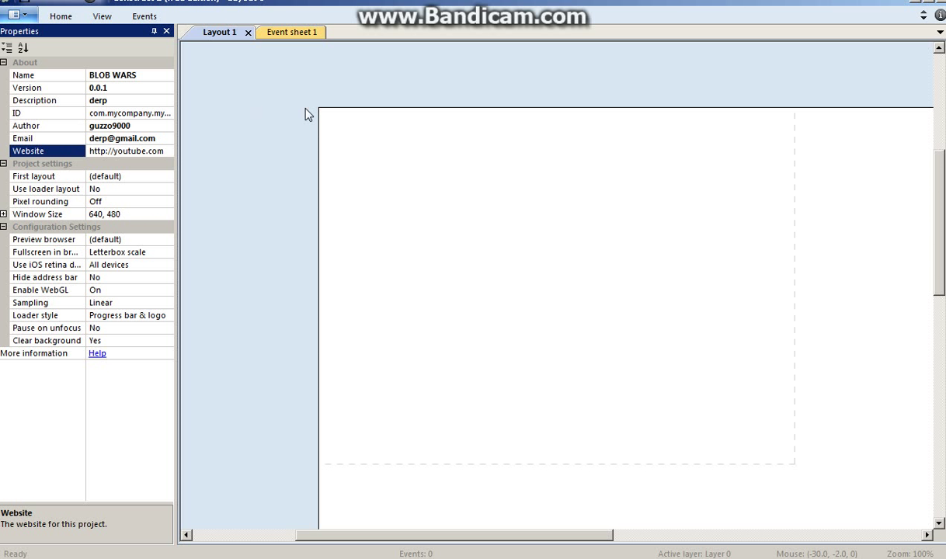
{"action": "left_click", "coordinate": [236, 175]}
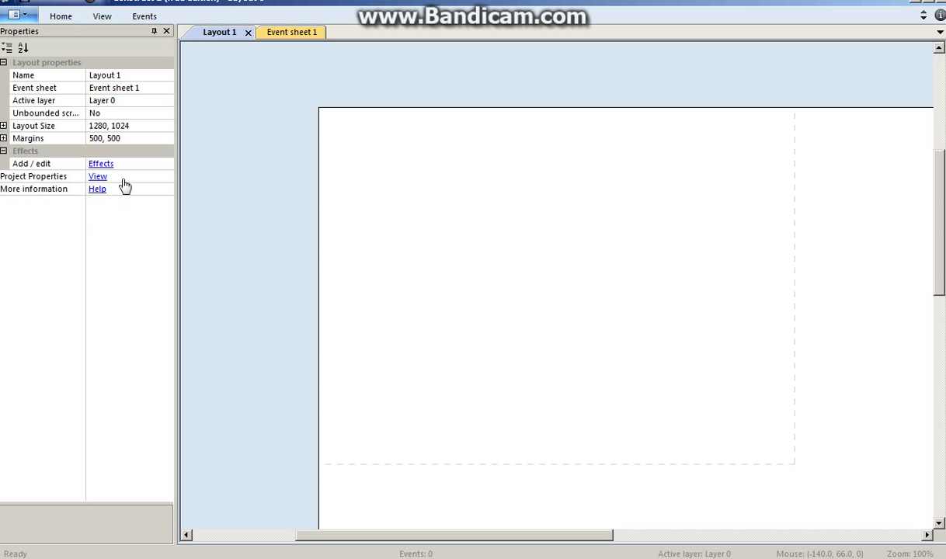
- Open the layout's effects list, then cancel without adding any effect
{"action": "left_click", "coordinate": [101, 167]}
{"action": "left_click", "coordinate": [363, 201]}
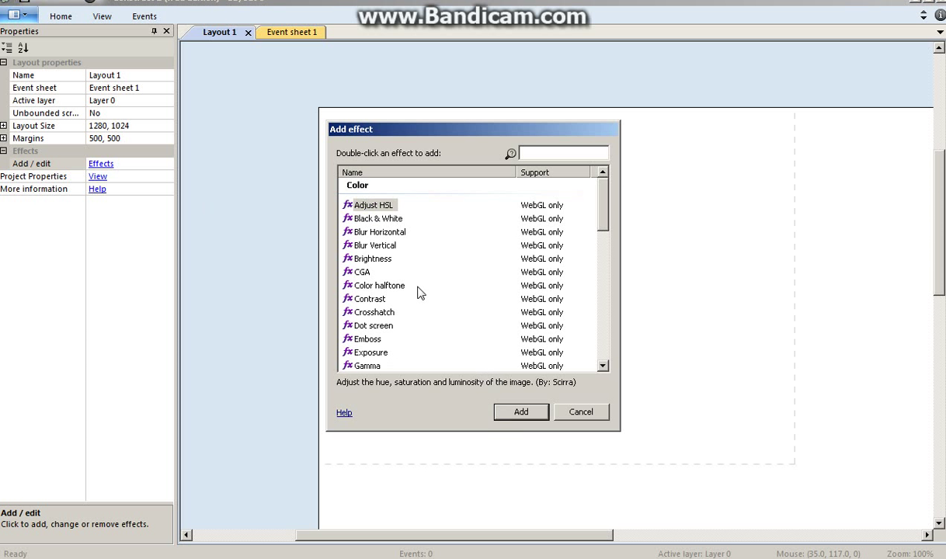
{"action": "left_click", "coordinate": [587, 417]}
{"action": "left_click", "coordinate": [590, 186]}
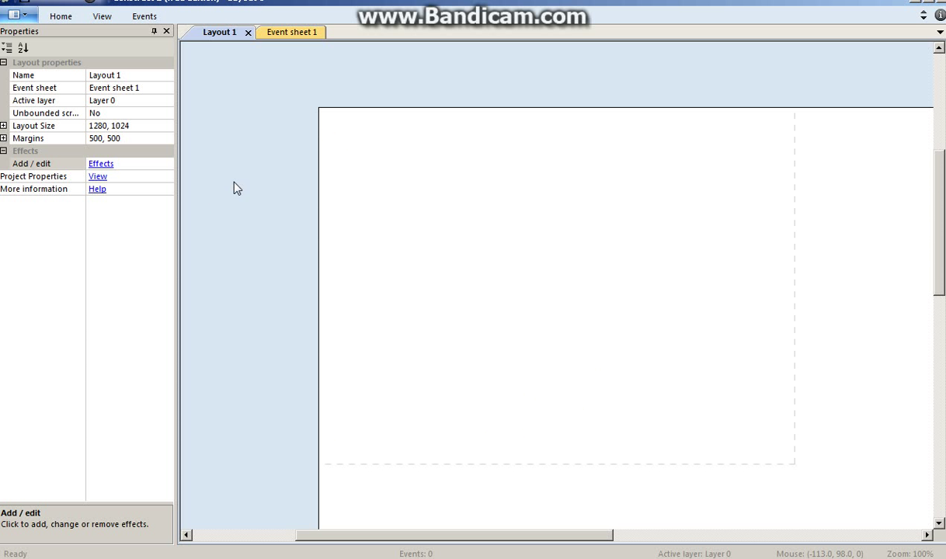
- Review the project and layout properties, then switch to the empty Event sheet 1
{"action": "left_click", "coordinate": [98, 176]}
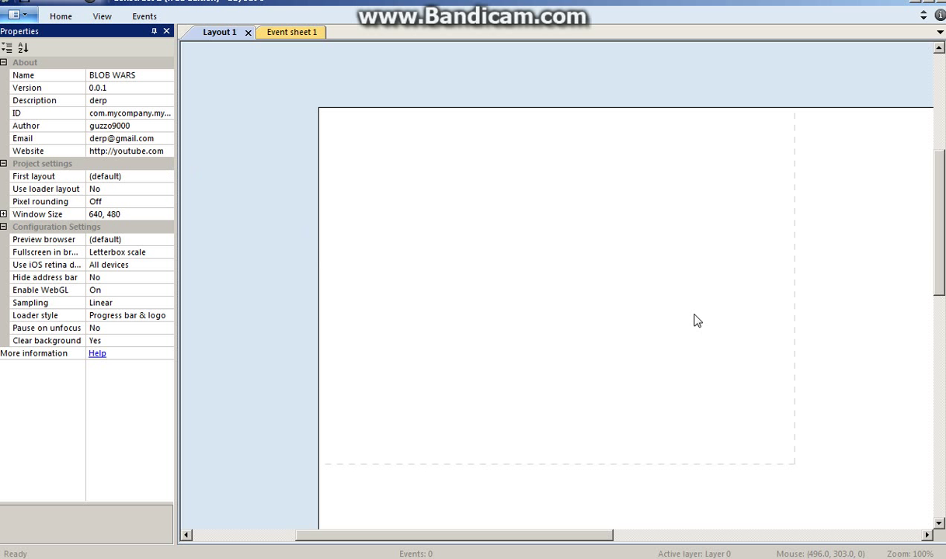
{"action": "left_click", "coordinate": [362, 203]}
{"action": "scroll", "coordinate": [354, 453], "scroll_direction": "down", "scroll_amount": 6}
{"action": "mouse_move", "coordinate": [401, 536]}
{"action": "left_mouse_down"}
{"action": "mouse_move", "coordinate": [729, 548]}
{"action": "mouse_move", "coordinate": [418, 541]}
{"action": "left_mouse_up"}
{"action": "scroll", "coordinate": [452, 479], "scroll_direction": "up", "scroll_amount": 5}
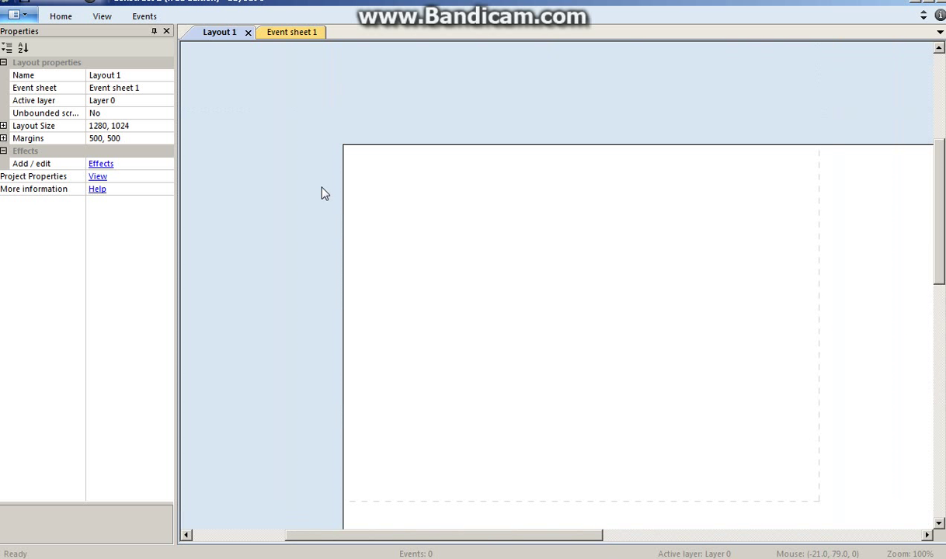
{"action": "left_click", "coordinate": [294, 37]}
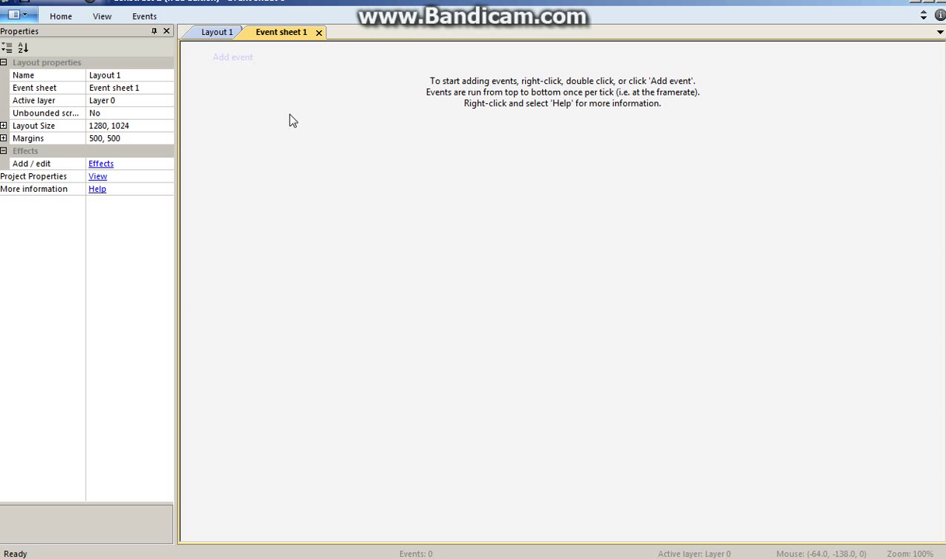
- Insert a new Sprite object on Layout 1, opening its blank 250 x 250 image
{"action": "left_click", "coordinate": [227, 36]}
{"action": "right_click", "coordinate": [402, 239]}
{"action": "left_click", "coordinate": [423, 249]}
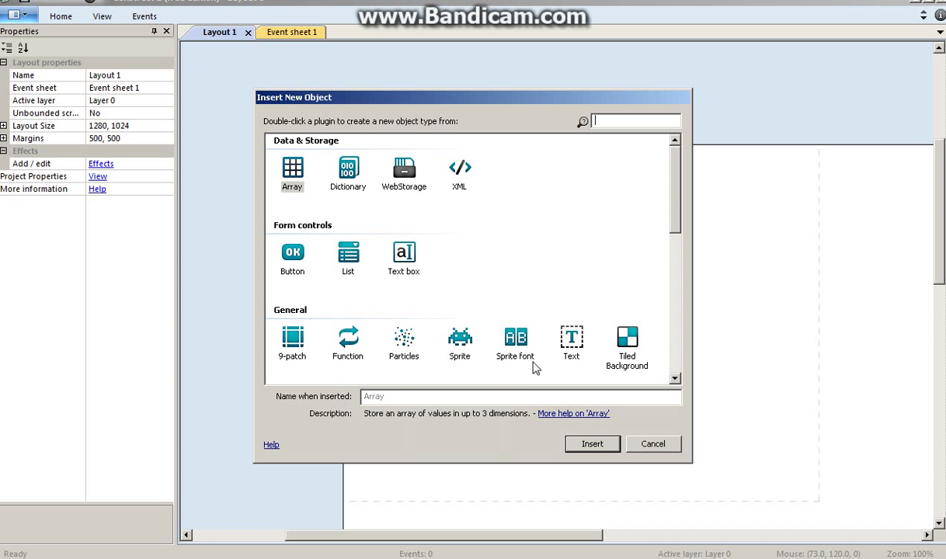
{"action": "double_click", "coordinate": [461, 354]}
{"action": "left_click", "coordinate": [501, 329]}
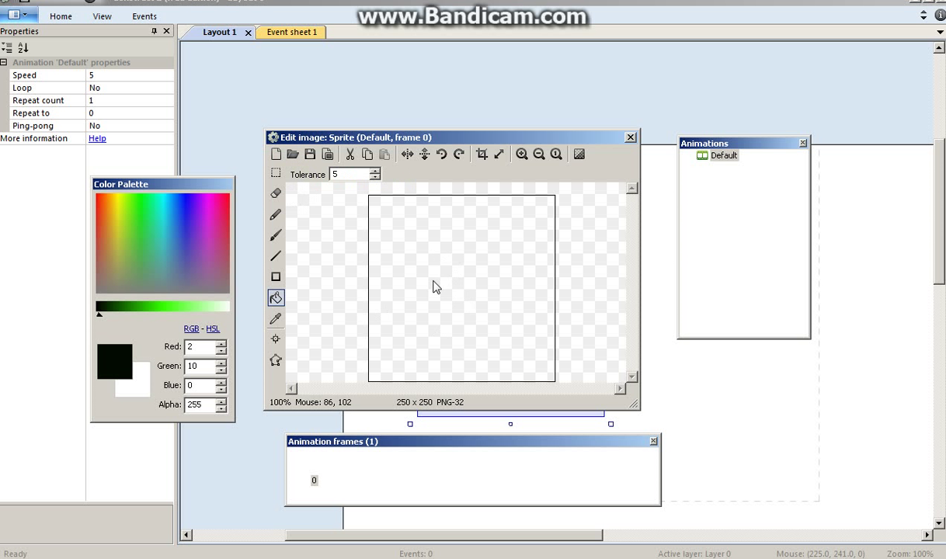
- Brush a thick black blob outline and add three dots inside it
{"action": "left_click", "coordinate": [275, 235]}
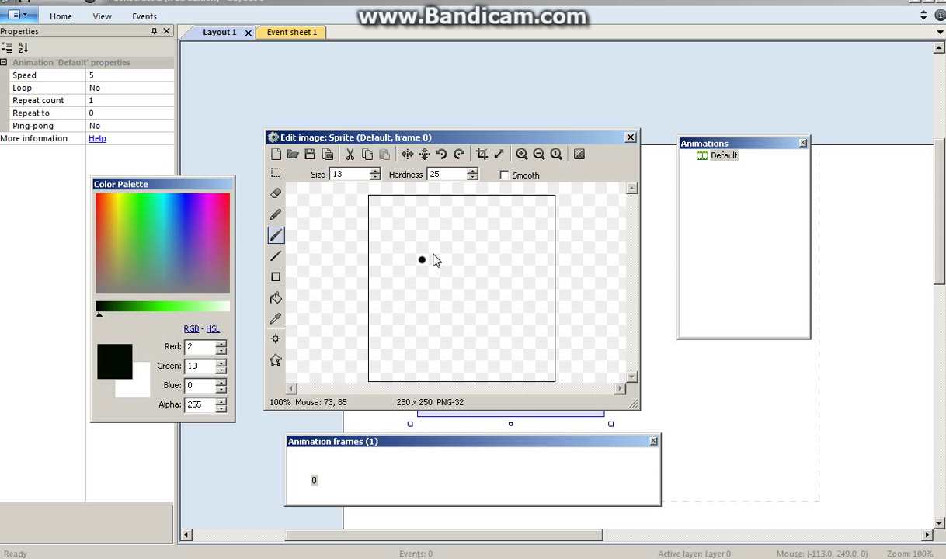
{"action": "mouse_move", "coordinate": [459, 247]}
{"action": "left_mouse_down"}
{"action": "mouse_move", "coordinate": [427, 251]}
{"action": "mouse_move", "coordinate": [404, 276]}
{"action": "mouse_move", "coordinate": [410, 308]}
{"action": "mouse_move", "coordinate": [471, 324]}
{"action": "mouse_move", "coordinate": [503, 299]}
{"action": "mouse_move", "coordinate": [504, 274]}
{"action": "mouse_move", "coordinate": [492, 258]}
{"action": "mouse_move", "coordinate": [450, 233]}
{"action": "left_mouse_up"}
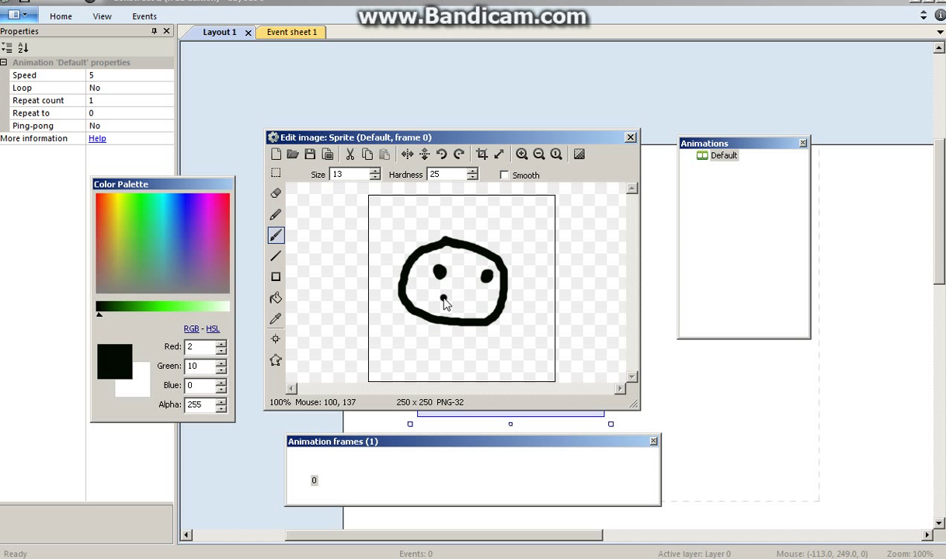
{"action": "left_click_drag", "start_coordinate": [444, 299], "coordinate": [441, 296]}
{"action": "key", "text": "ctrl+z"}
{"action": "key", "text": "ctrl+z"}
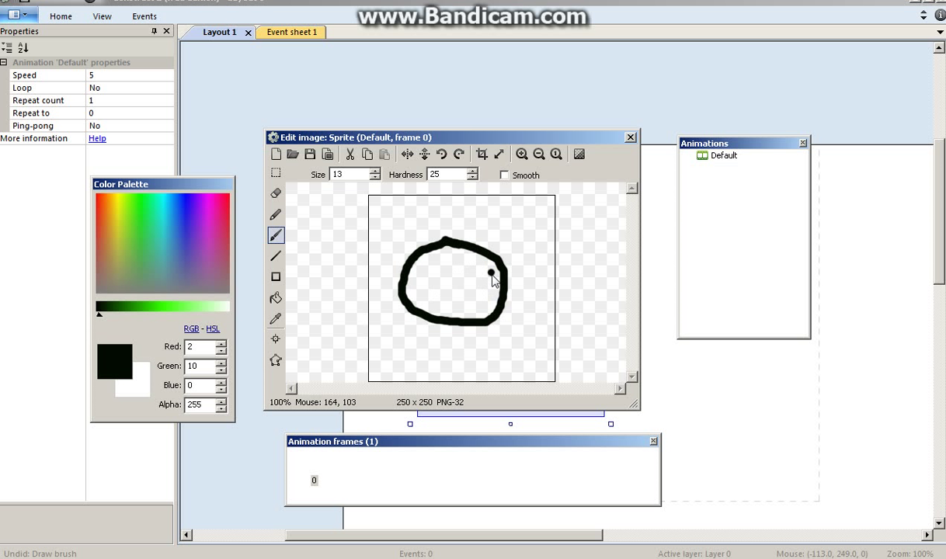
{"action": "left_click", "coordinate": [494, 273]}
{"action": "left_click", "coordinate": [452, 285]}
{"action": "left_click", "coordinate": [486, 298]}
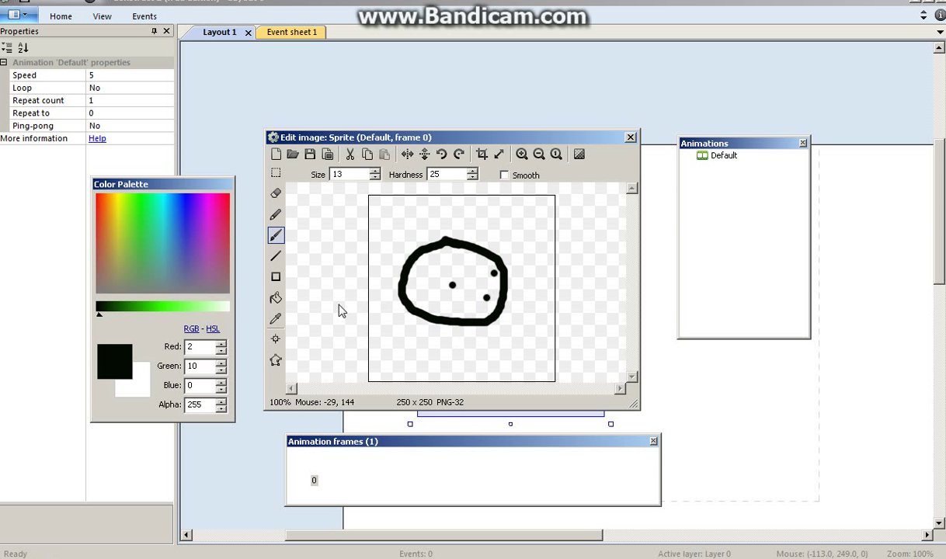
- Fill the blob bright green (71,255,26) and crop the image to 152 x 126
{"action": "left_click", "coordinate": [169, 306]}
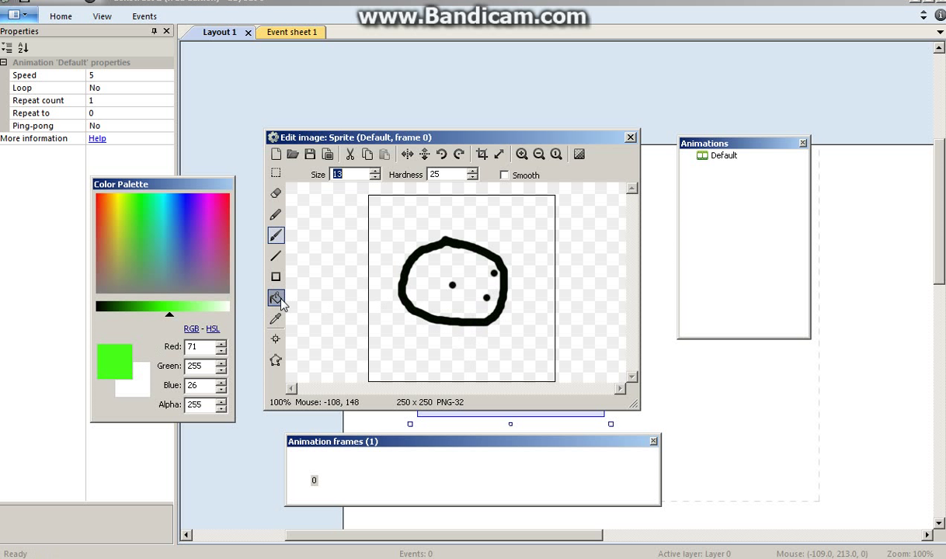
{"action": "left_click", "coordinate": [276, 297]}
{"action": "left_click", "coordinate": [429, 287]}
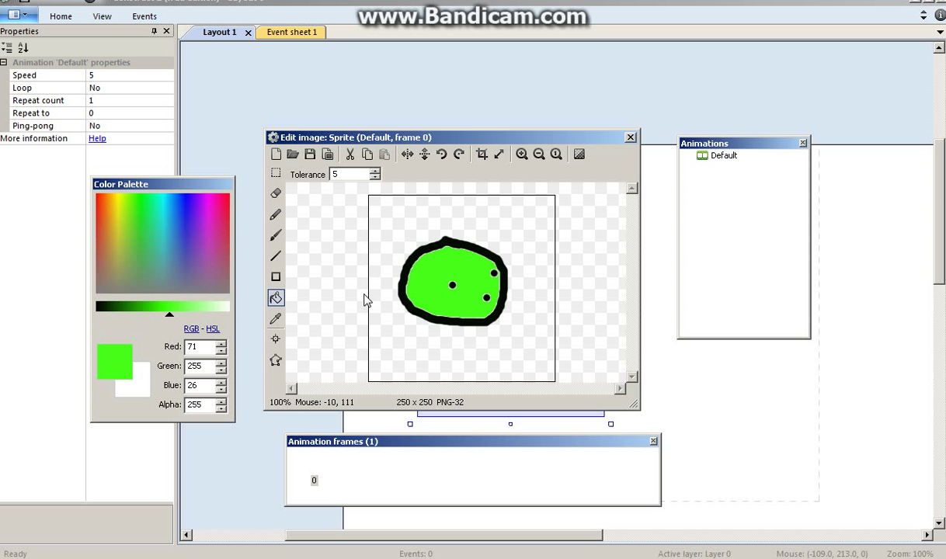
{"action": "left_click", "coordinate": [630, 138]}
{"action": "left_click_drag", "start_coordinate": [480, 311], "coordinate": [519, 317]}
{"action": "double_click", "coordinate": [519, 317]}
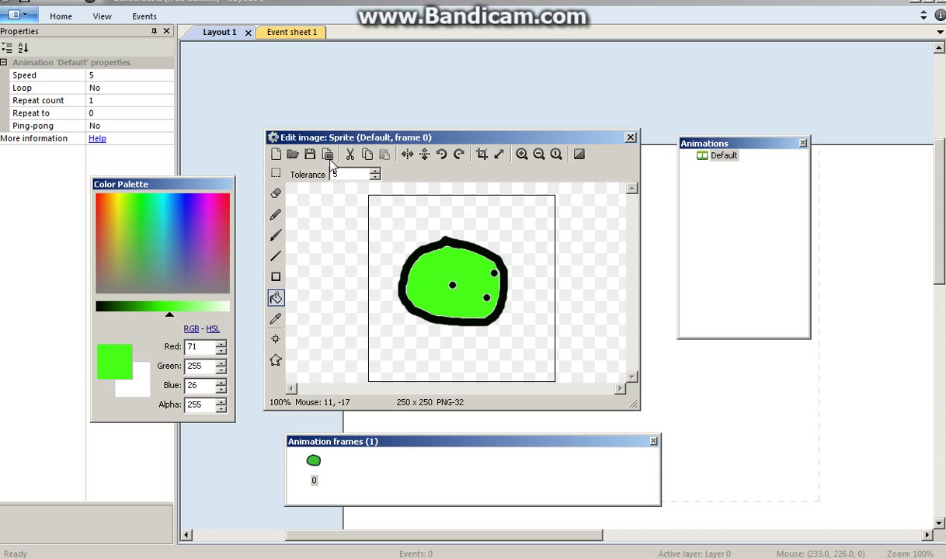
{"action": "left_click", "coordinate": [482, 154]}
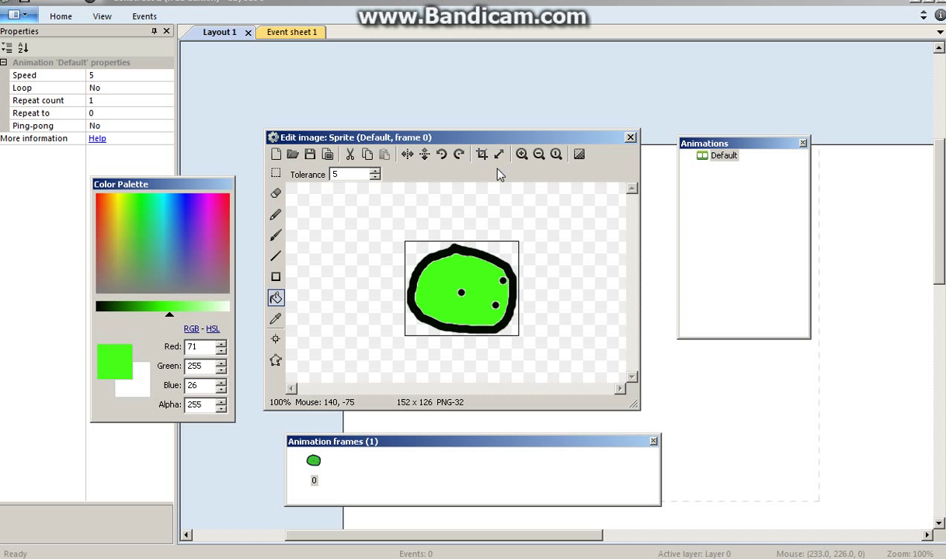
{"action": "left_click", "coordinate": [631, 137]}
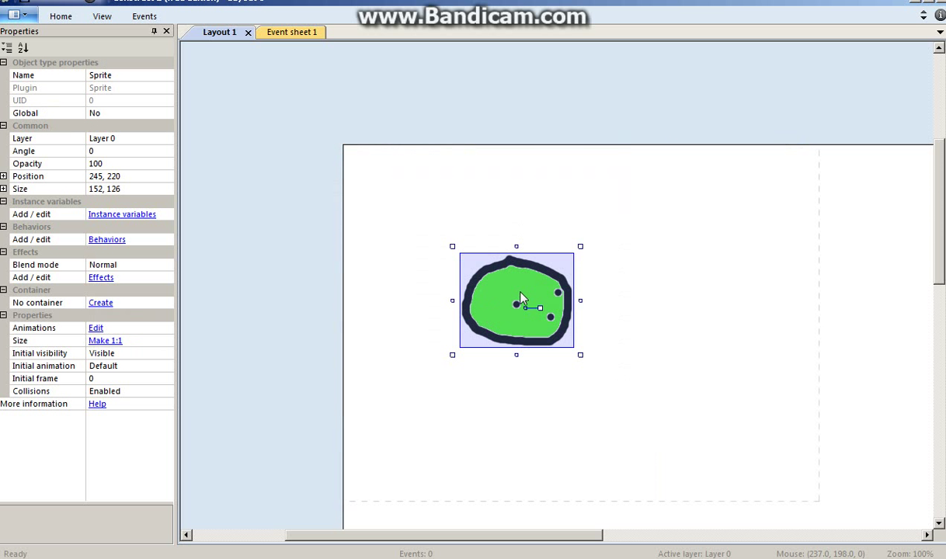
- Nudge the blob sprite slightly and select it on the layout
{"action": "mouse_move", "coordinate": [522, 298]}
{"action": "left_mouse_down"}
{"action": "mouse_move", "coordinate": [540, 303]}
{"action": "mouse_move", "coordinate": [515, 296]}
{"action": "left_mouse_up"}
{"action": "left_click", "coordinate": [661, 285]}
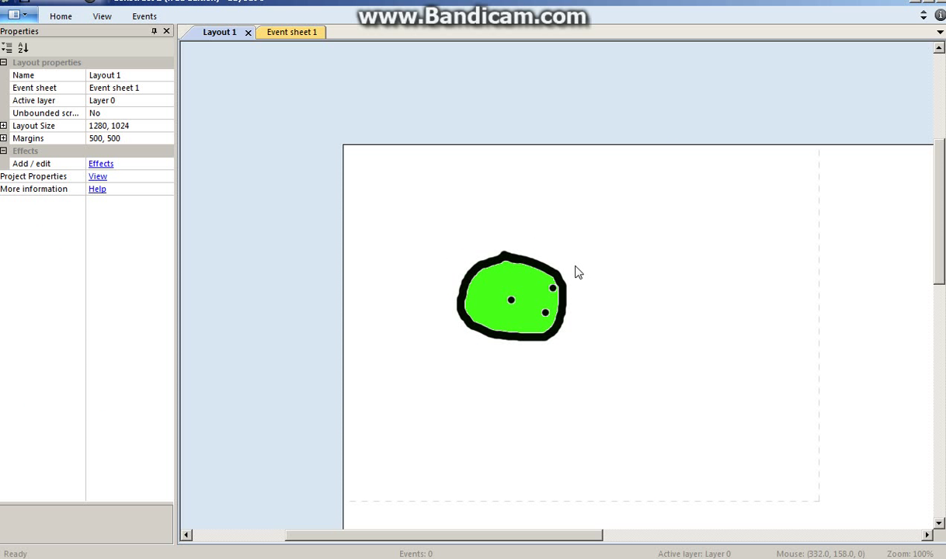
{"action": "left_click", "coordinate": [493, 271]}
{"action": "right_click", "coordinate": [492, 272]}
{"action": "left_click", "coordinate": [662, 265]}
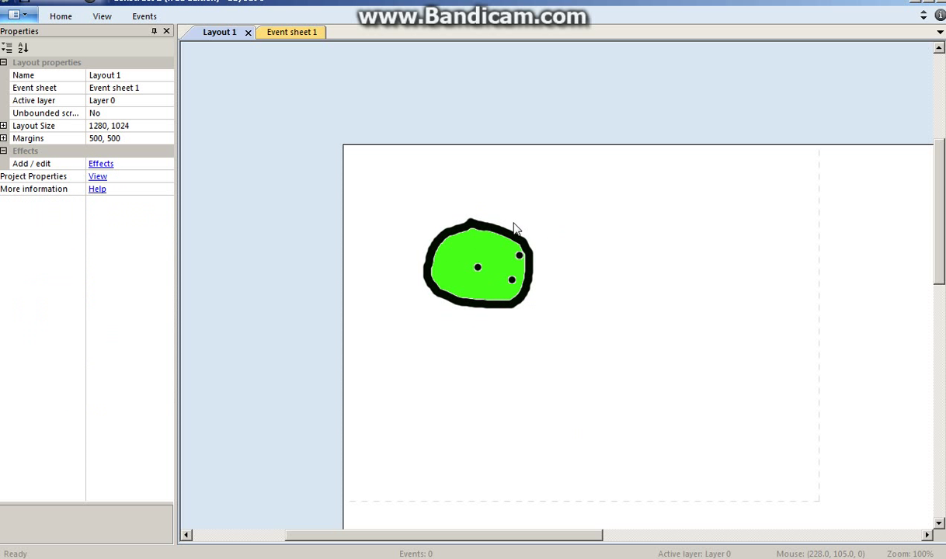
{"action": "left_click", "coordinate": [488, 281]}
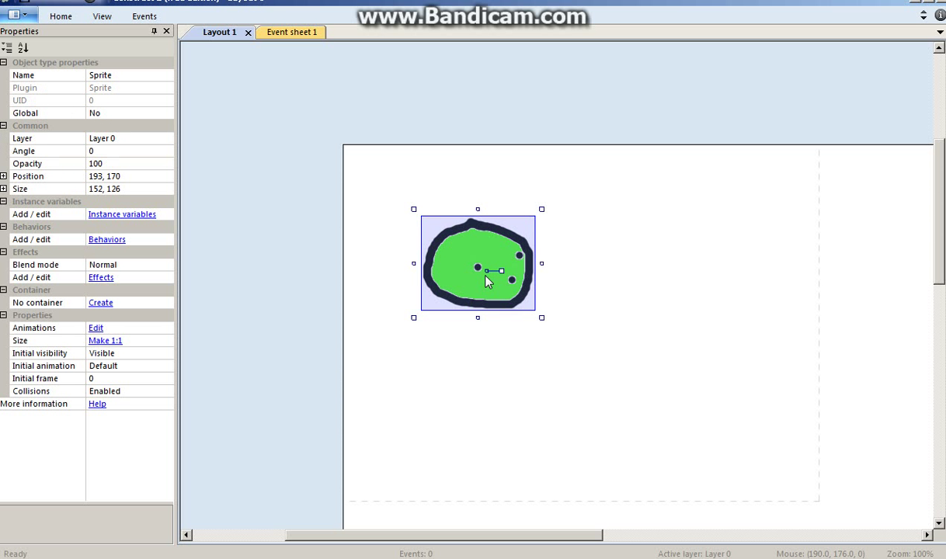
- Add Scroll To and Platform behaviors to the blob and drag it down to 170, 271
{"action": "left_click", "coordinate": [107, 240]}
{"action": "left_click", "coordinate": [364, 201]}
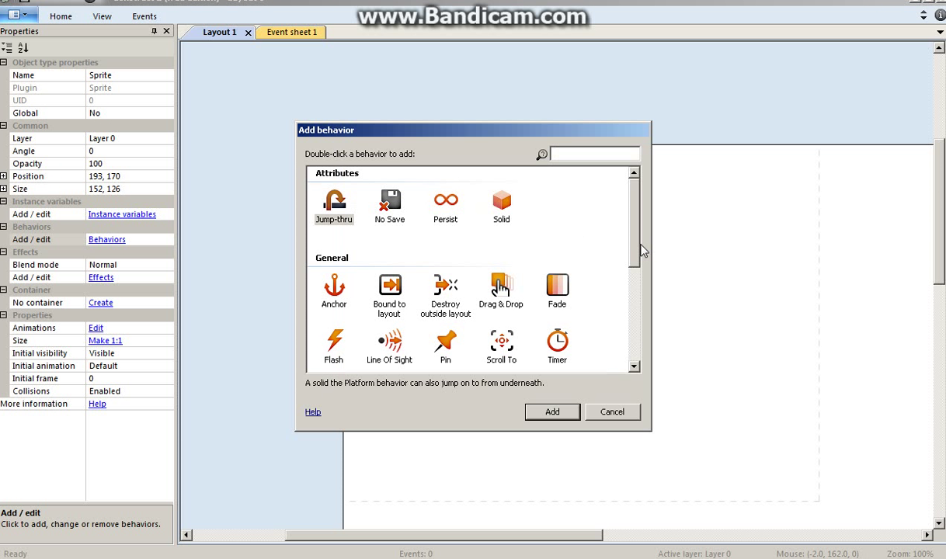
{"action": "scroll", "coordinate": [636, 257], "scroll_direction": "down", "scroll_amount": 3}
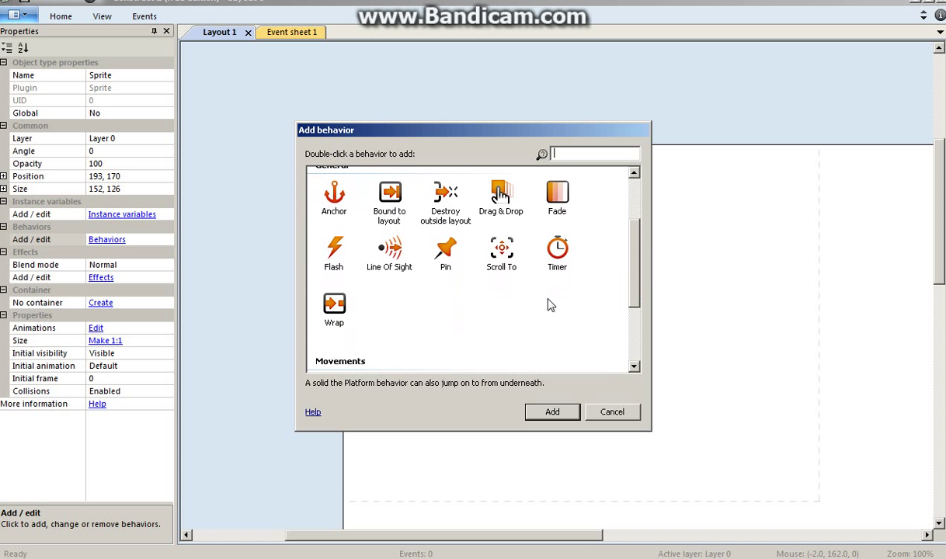
{"action": "left_click", "coordinate": [550, 412]}
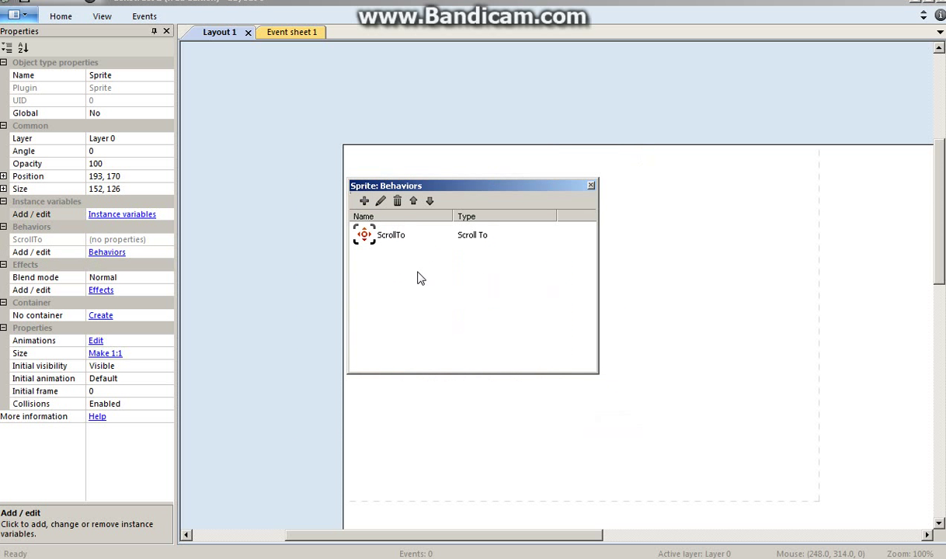
{"action": "left_click", "coordinate": [362, 201]}
{"action": "scroll", "coordinate": [614, 264], "scroll_direction": "down", "scroll_amount": 5}
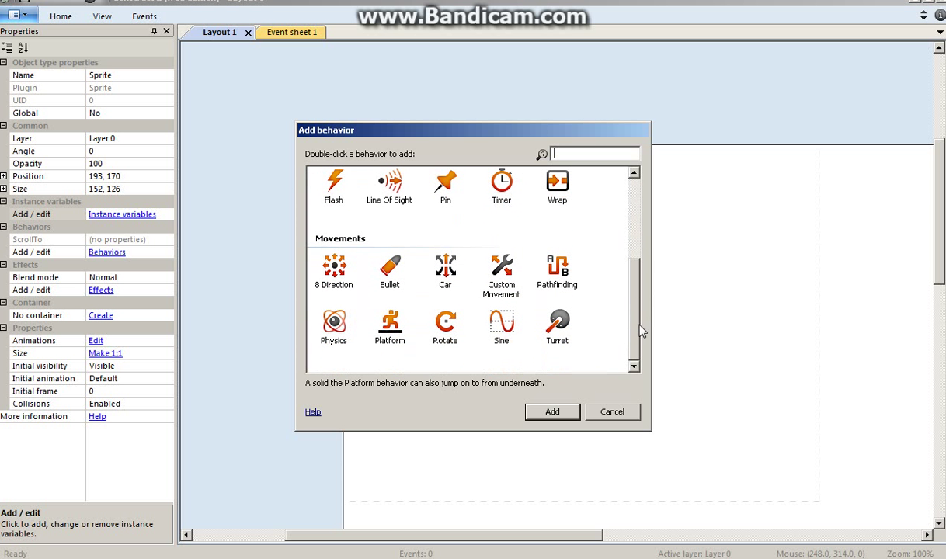
{"action": "left_click", "coordinate": [390, 326]}
{"action": "left_click", "coordinate": [552, 412]}
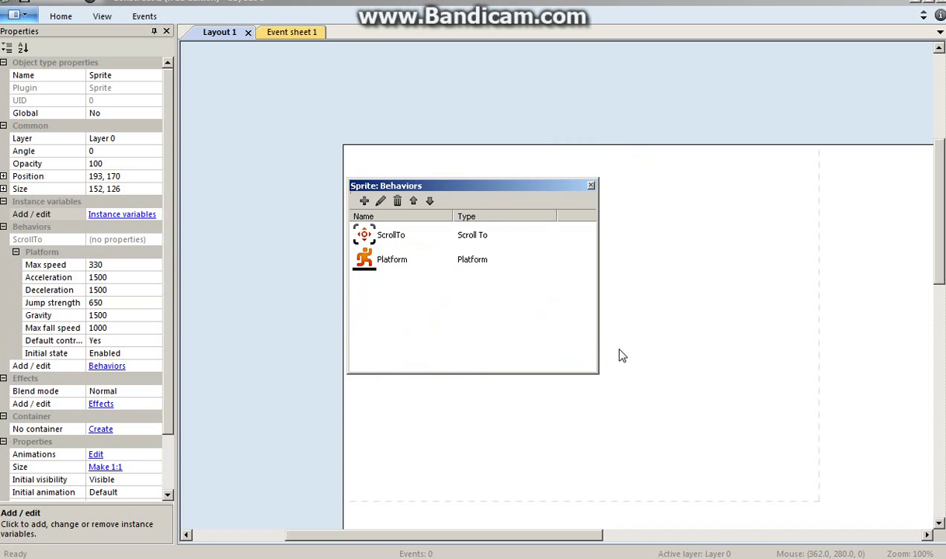
{"action": "left_click", "coordinate": [591, 186]}
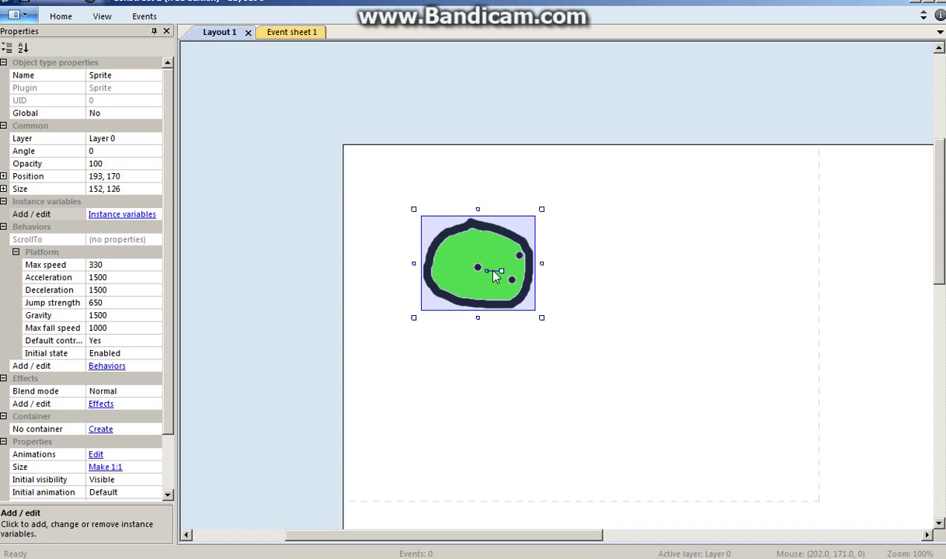
{"action": "left_click_drag", "start_coordinate": [492, 275], "coordinate": [475, 350]}
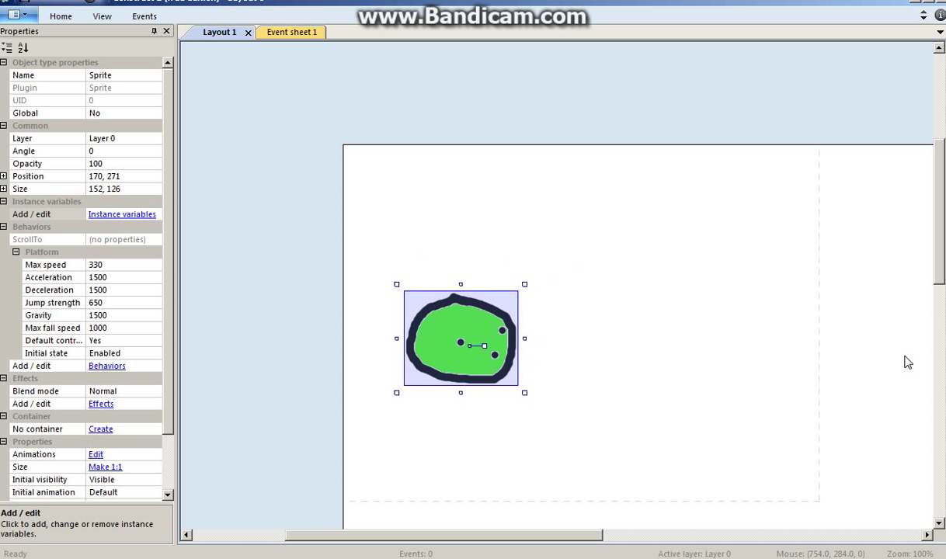
- Insert a new sprite on the layout and bucket-fill it solid green
{"action": "right_click", "coordinate": [571, 446]}
{"action": "left_click", "coordinate": [613, 224]}
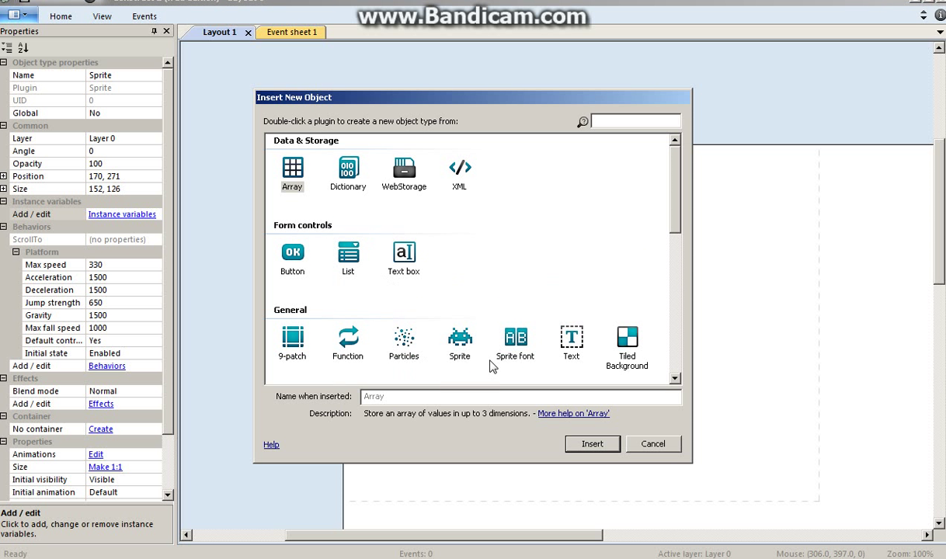
{"action": "double_click", "coordinate": [460, 340]}
{"action": "left_click", "coordinate": [684, 338]}
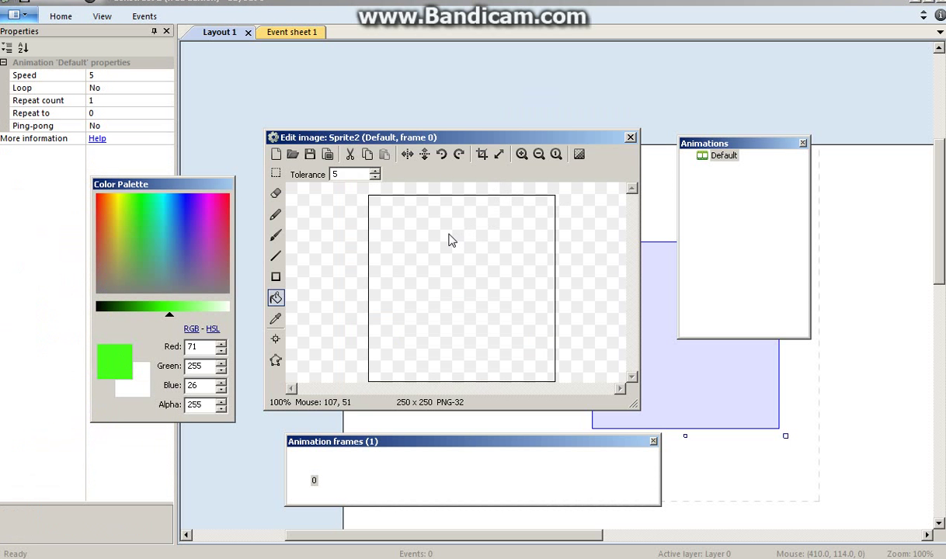
{"action": "left_click", "coordinate": [450, 240]}
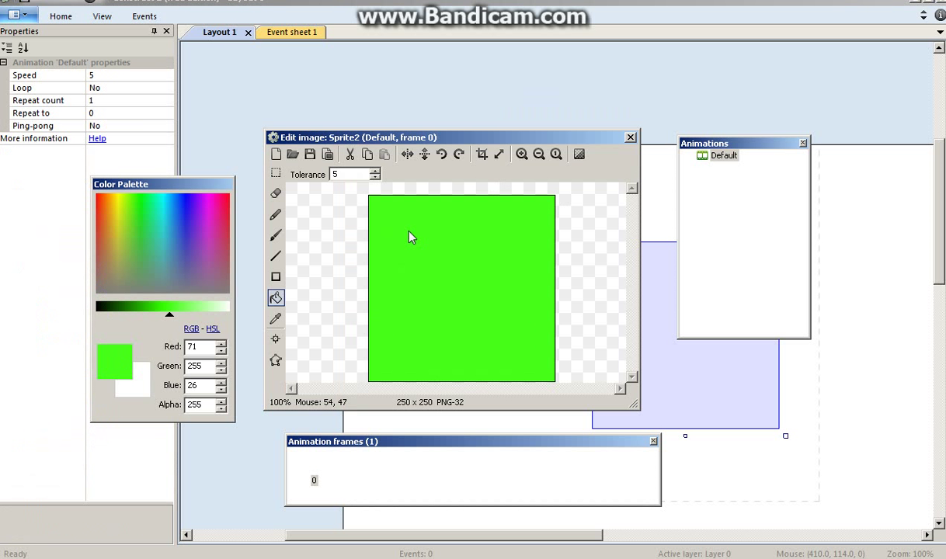
{"action": "left_click", "coordinate": [631, 138]}
- Squash the green sprite into a 250x41 floor bar and copy it into several ledges
{"action": "left_click_drag", "start_coordinate": [626, 354], "coordinate": [561, 419]}
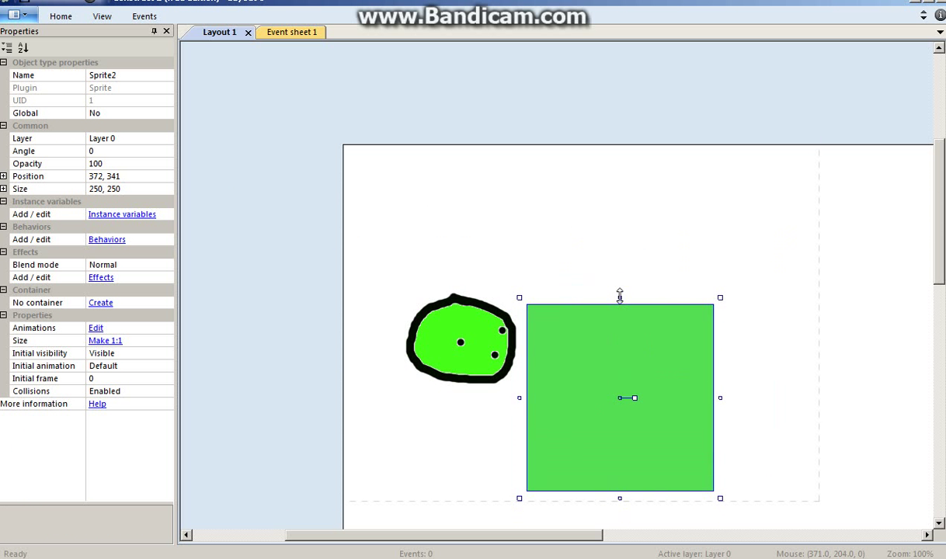
{"action": "left_click_drag", "start_coordinate": [620, 297], "coordinate": [421, 491]}
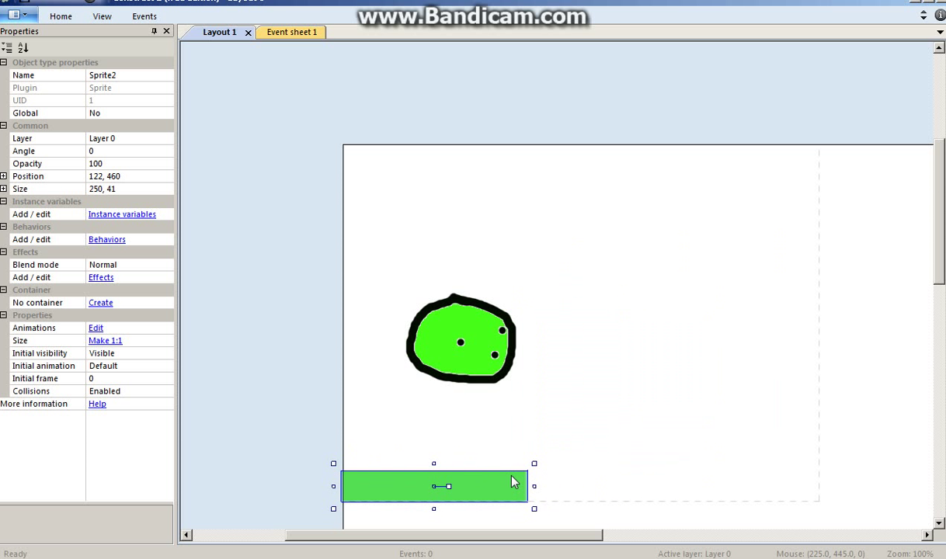
{"action": "left_click_drag", "start_coordinate": [513, 483], "coordinate": [751, 452], "text": "ctrl"}
{"action": "left_click_drag", "start_coordinate": [691, 431], "coordinate": [780, 369]}
{"action": "left_click_drag", "start_coordinate": [733, 456], "coordinate": [883, 478], "text": "ctrl"}
{"action": "left_click_drag", "start_coordinate": [497, 542], "coordinate": [435, 545]}
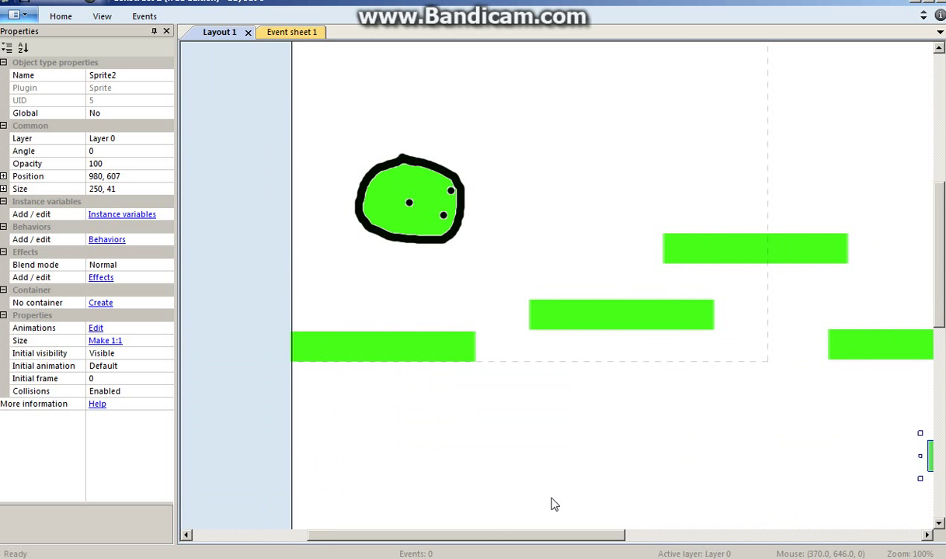
- Give the green floor bar a Solid behavior and run the layout as a browser preview
{"action": "scroll", "coordinate": [524, 496], "scroll_direction": "up", "scroll_amount": 2}
{"action": "left_click", "coordinate": [363, 423]}
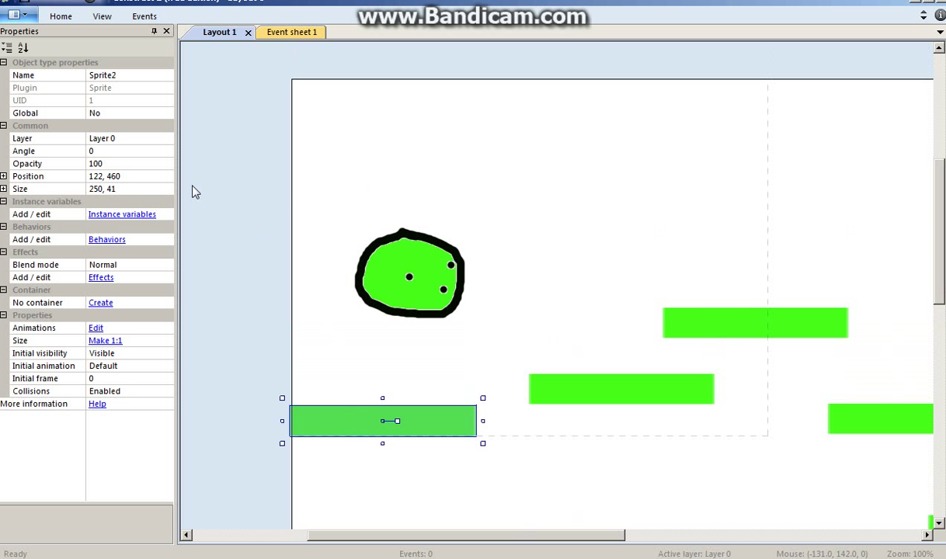
{"action": "left_click", "coordinate": [109, 239]}
{"action": "left_click", "coordinate": [364, 200]}
{"action": "left_click", "coordinate": [501, 203]}
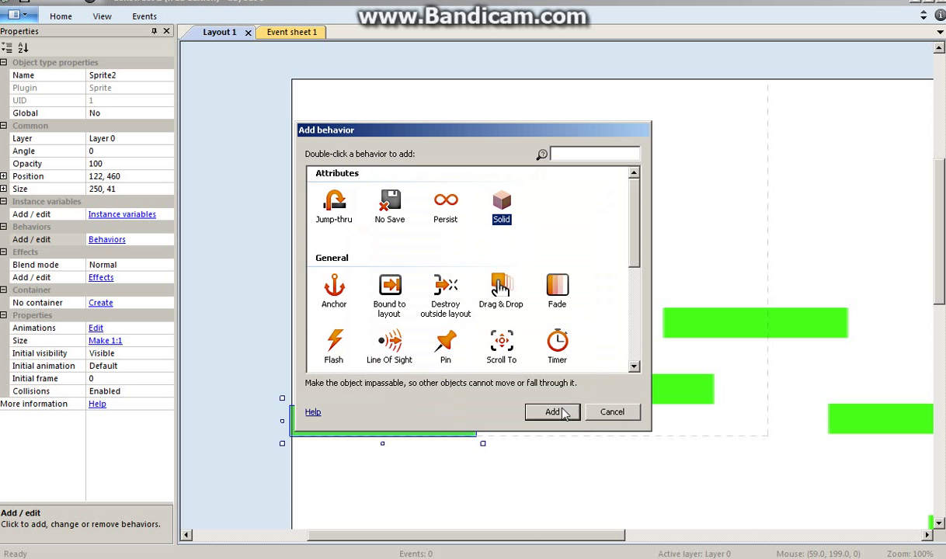
{"action": "left_click", "coordinate": [552, 412]}
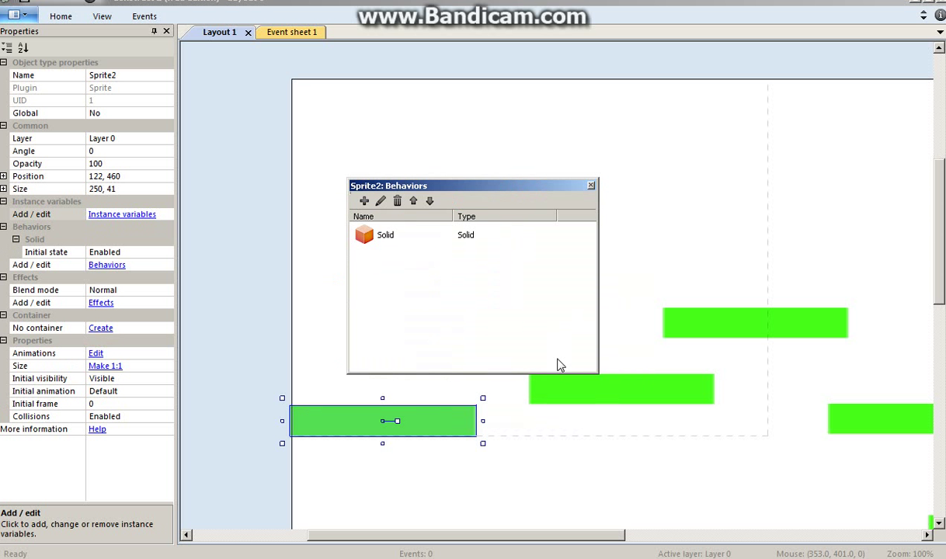
{"action": "left_click", "coordinate": [591, 186]}
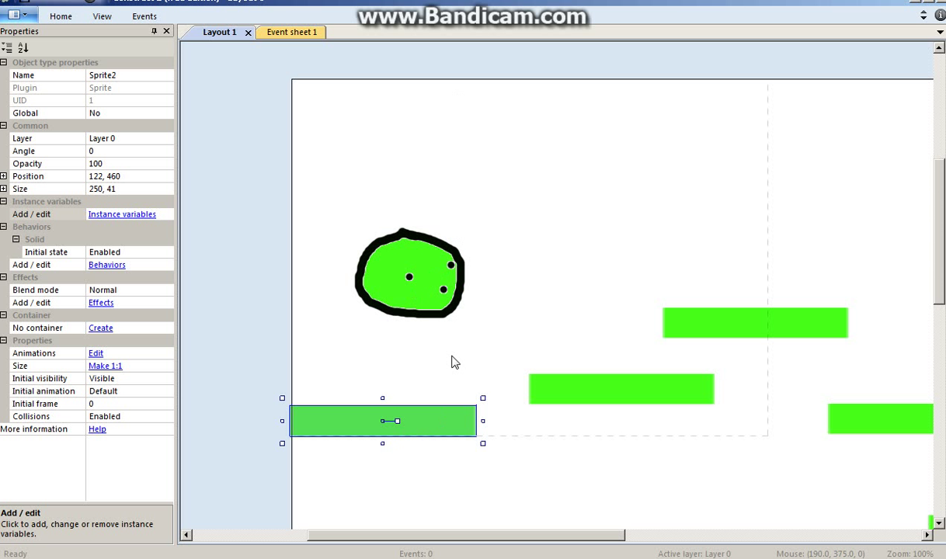
{"action": "left_click", "coordinate": [92, 6]}
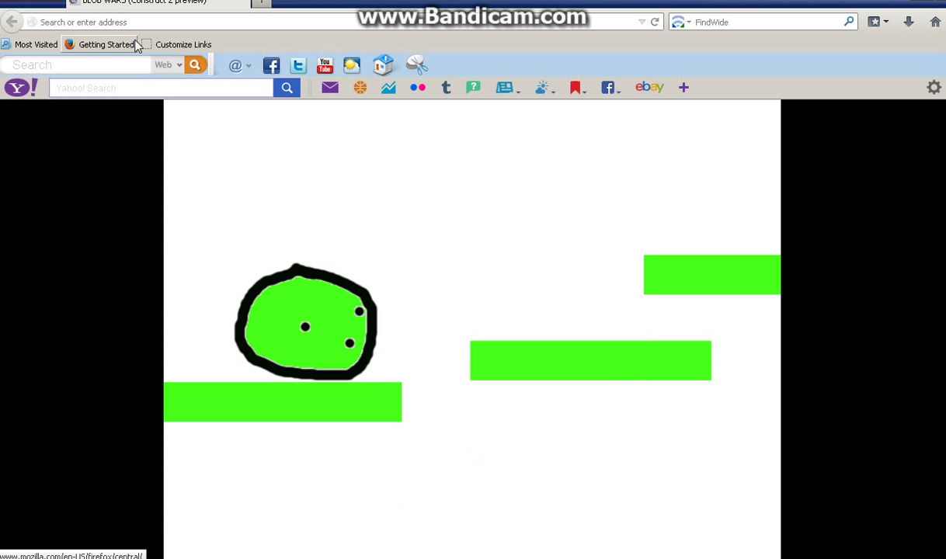
- Move the blob right in the Firefox preview, then switch back to Construct 2
{"action": "key", "text": "Right"}
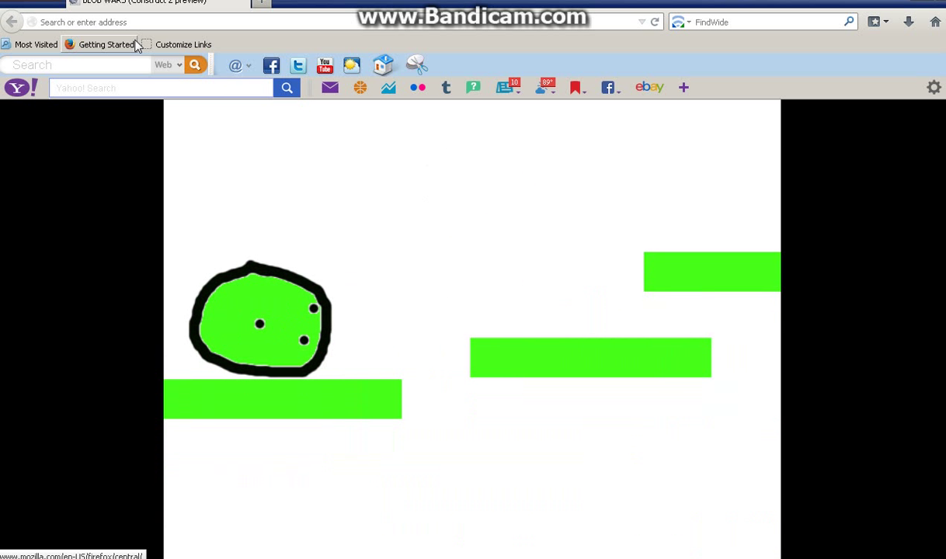
{"action": "key", "text": "alt+Tab"}
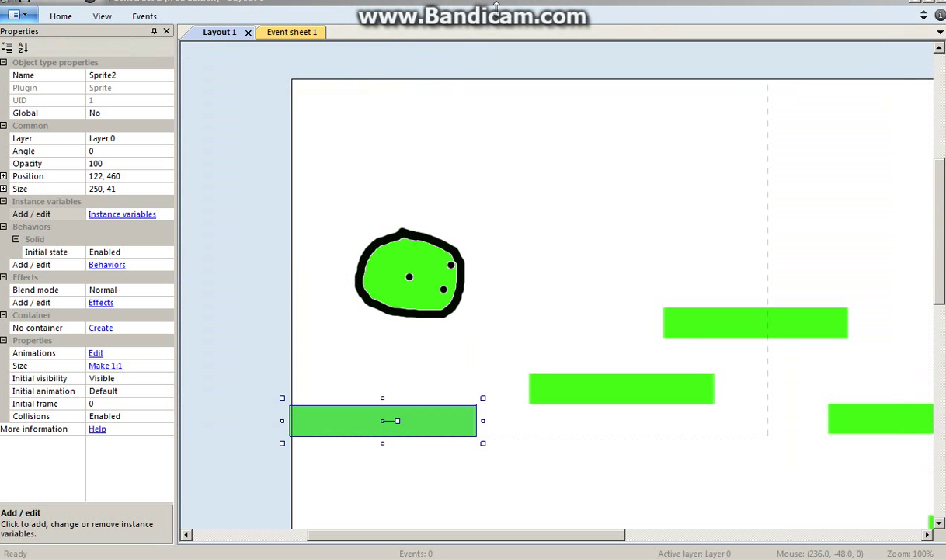
- Maximize the editor, drag the blob sprite lower and further left, then open Event sheet 1
{"action": "double_click", "coordinate": [501, 4]}
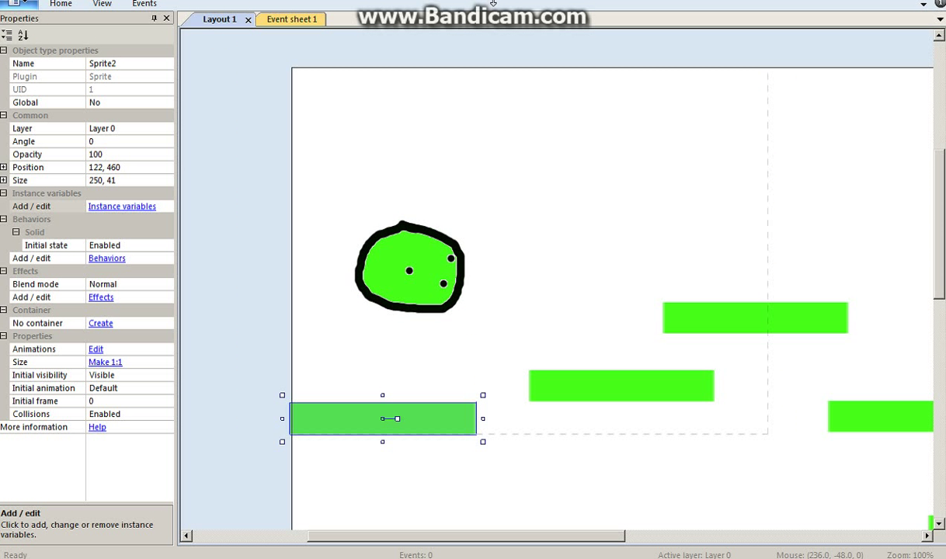
{"action": "left_click_drag", "start_coordinate": [494, 4], "coordinate": [494, 4]}
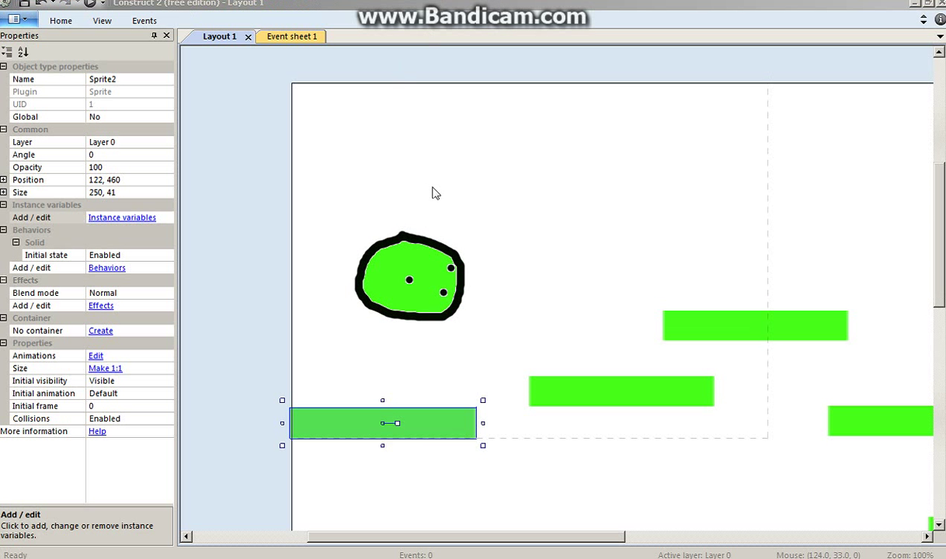
{"action": "left_click", "coordinate": [359, 322]}
{"action": "left_click", "coordinate": [524, 276]}
{"action": "left_click_drag", "start_coordinate": [383, 327], "coordinate": [482, 317]}
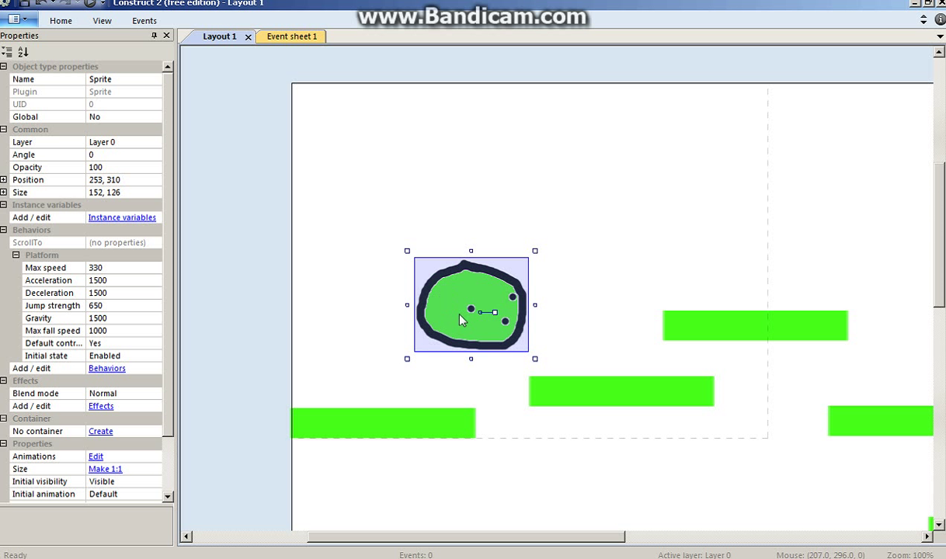
{"action": "left_click_drag", "start_coordinate": [469, 320], "coordinate": [396, 346]}
{"action": "left_click", "coordinate": [498, 318]}
{"action": "left_click", "coordinate": [293, 38]}
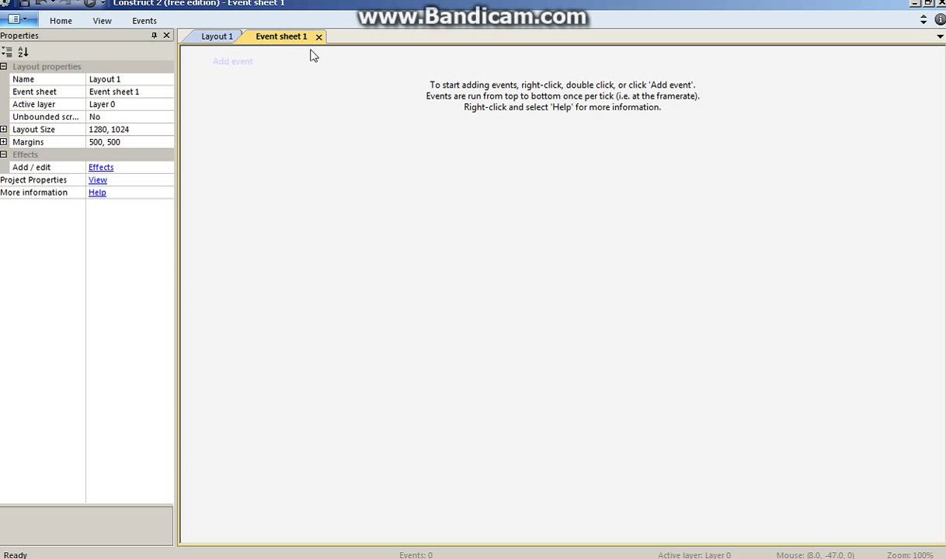
- Insert a Keyboard object from Layout 1's context menu and return to Event sheet 1
{"action": "left_click", "coordinate": [240, 63]}
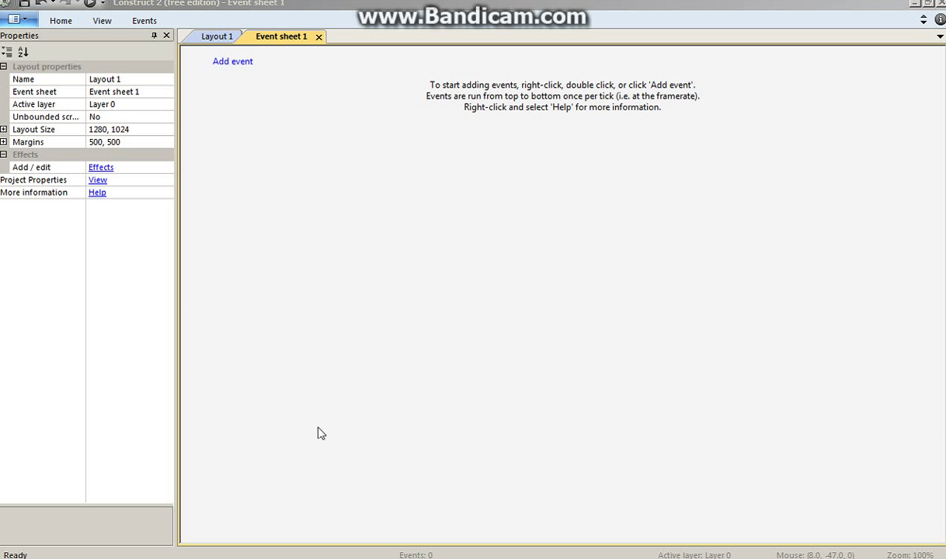
{"action": "left_click", "coordinate": [216, 36]}
{"action": "right_click", "coordinate": [479, 214]}
{"action": "left_click", "coordinate": [504, 223]}
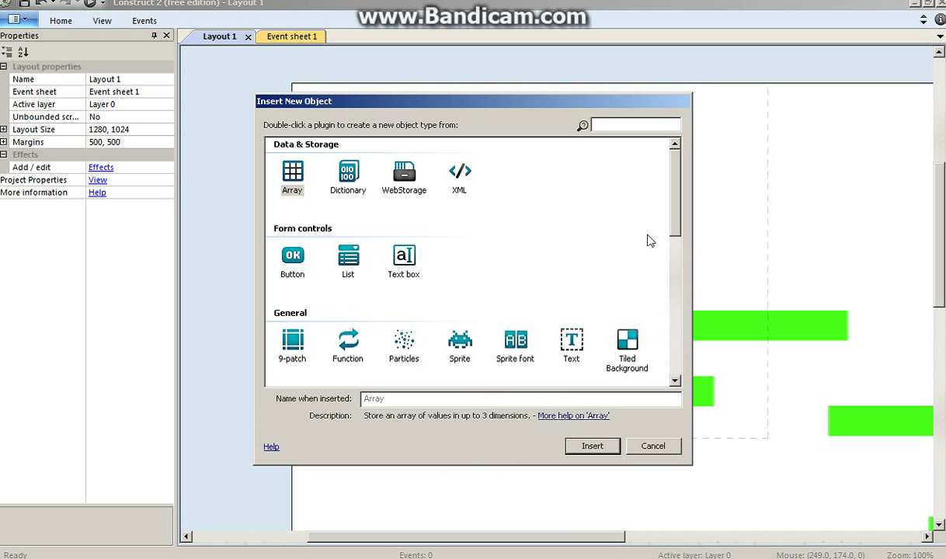
{"action": "scroll", "coordinate": [621, 230], "scroll_direction": "down", "scroll_amount": 3}
{"action": "left_click", "coordinate": [347, 300]}
{"action": "left_click", "coordinate": [581, 446]}
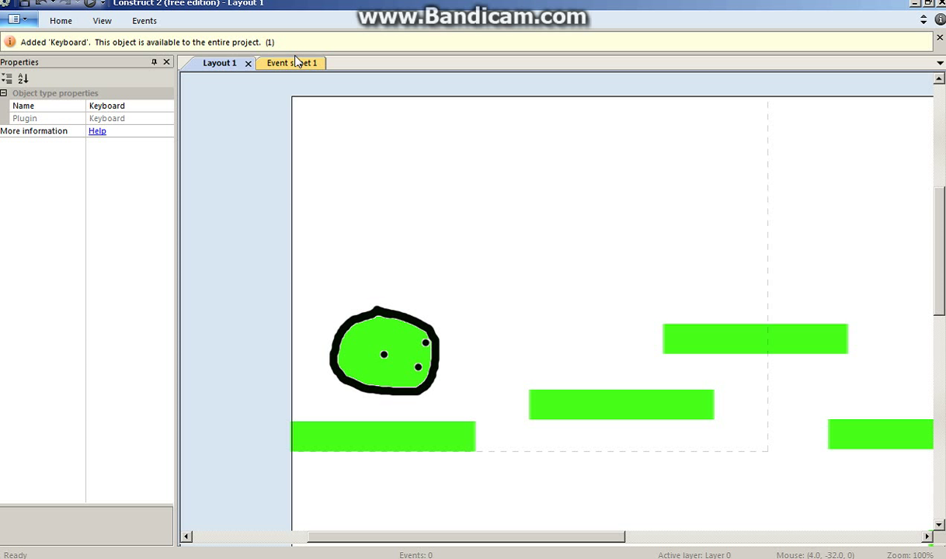
{"action": "left_click", "coordinate": [269, 37]}
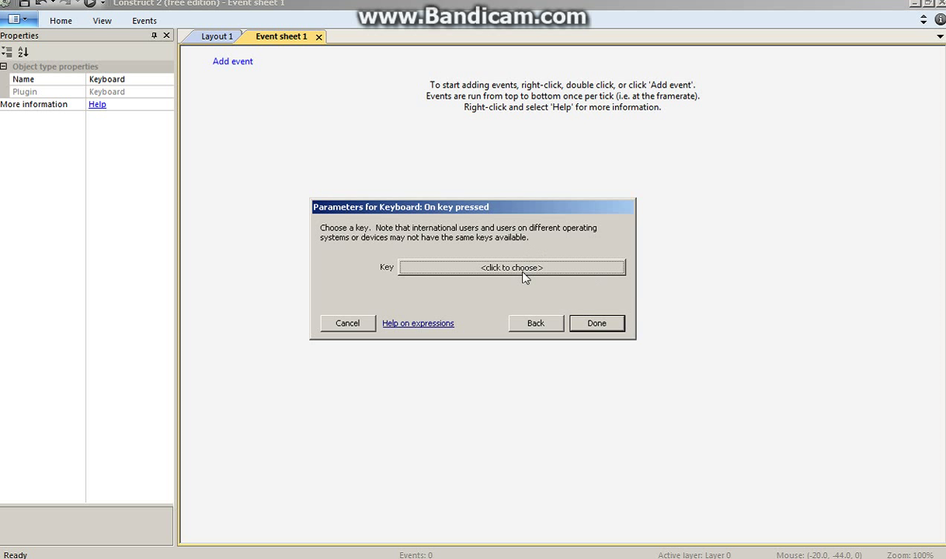
- Add an On key pressed condition triggered by the Right arrow key
{"action": "left_click", "coordinate": [512, 269]}
{"action": "key", "text": "Right"}
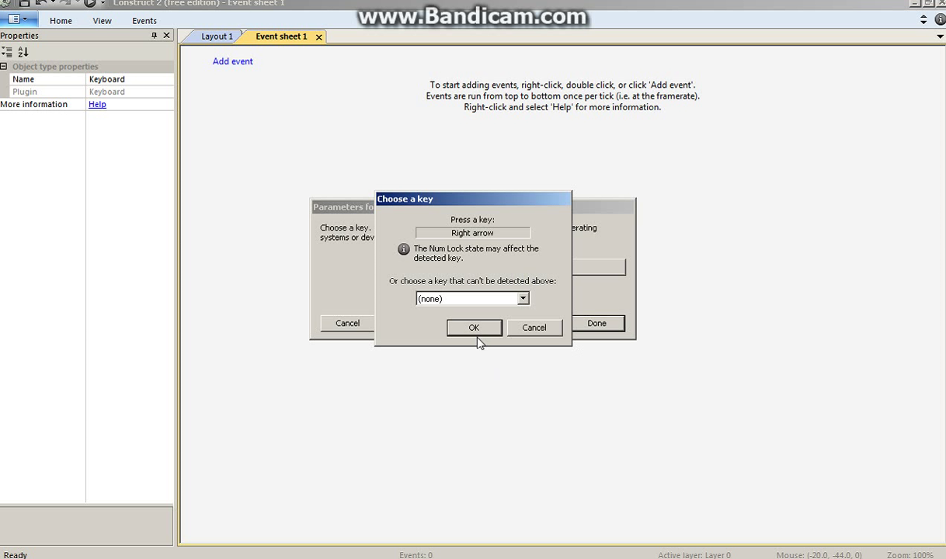
{"action": "left_click", "coordinate": [474, 326]}
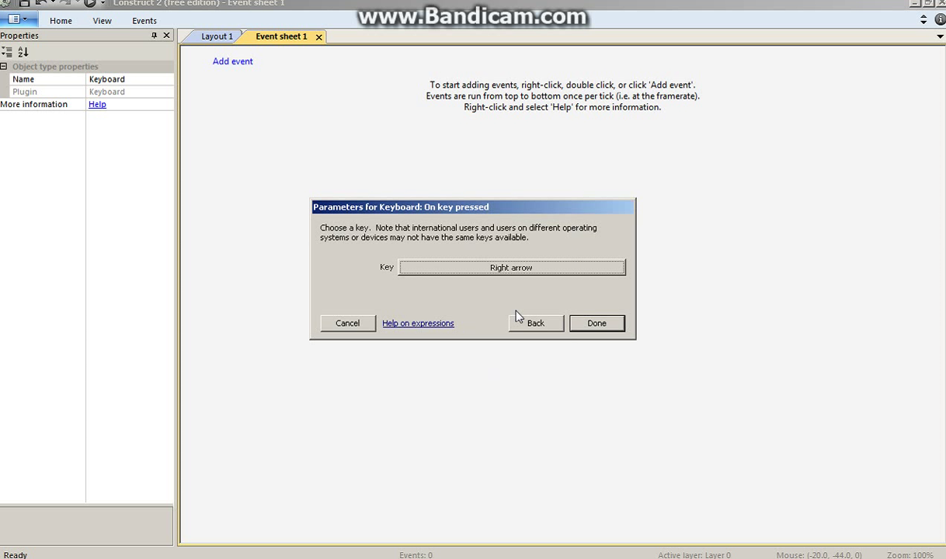
{"action": "left_click", "coordinate": [598, 322]}
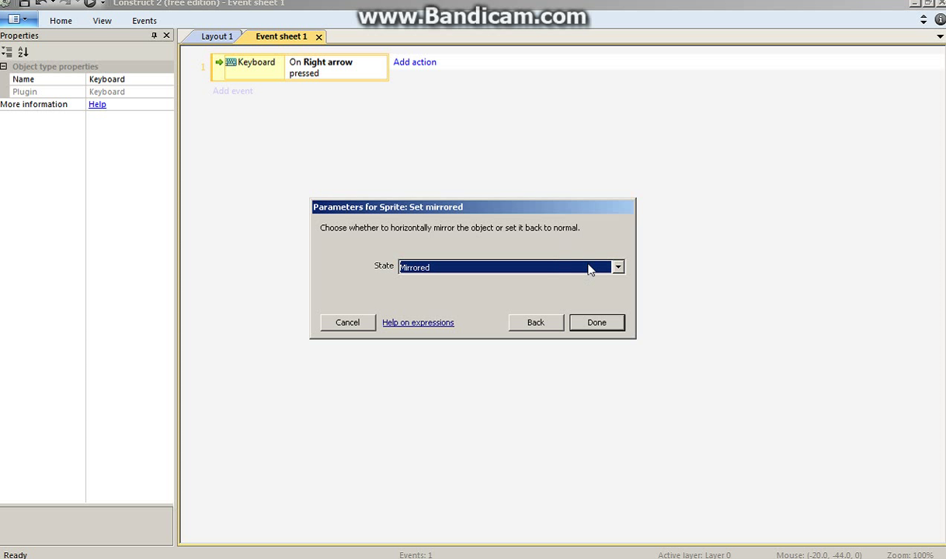
- Add a Sprite Set mirrored action with the state Not mirrored
{"action": "left_click", "coordinate": [591, 269]}
{"action": "left_click", "coordinate": [476, 295]}
{"action": "left_click", "coordinate": [591, 322]}
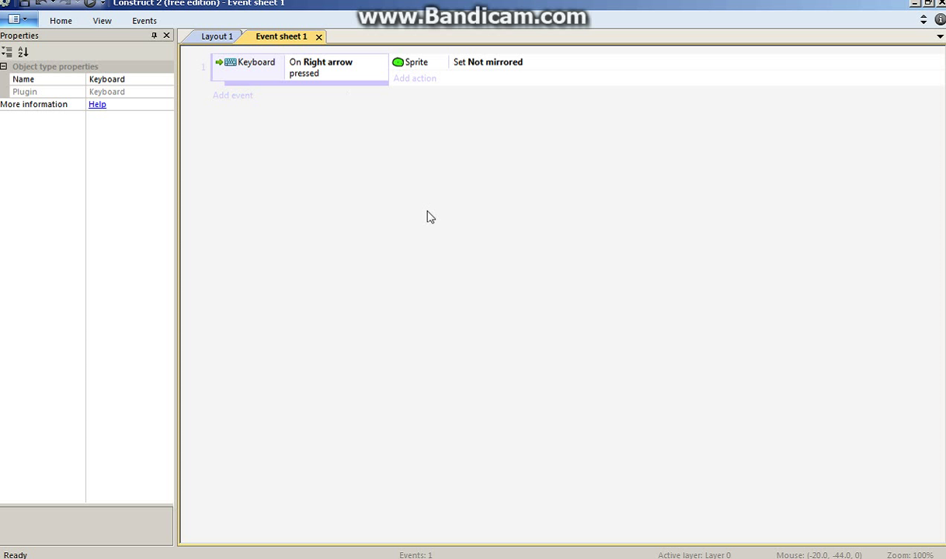
{"action": "left_click", "coordinate": [233, 96]}
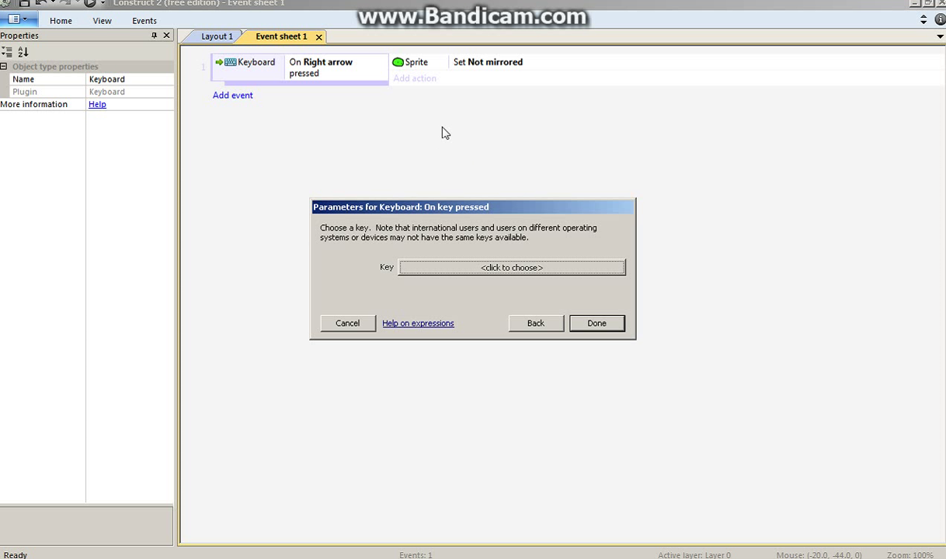
- Make the second event's condition On Left arrow pressed
{"action": "left_click", "coordinate": [549, 271]}
{"action": "key", "text": "Left"}
{"action": "left_click", "coordinate": [477, 327]}
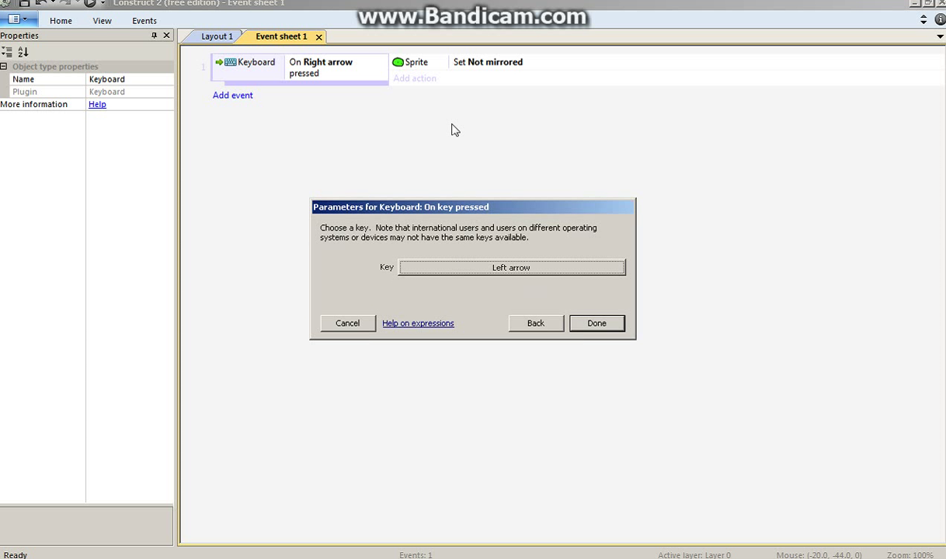
{"action": "left_click", "coordinate": [575, 323]}
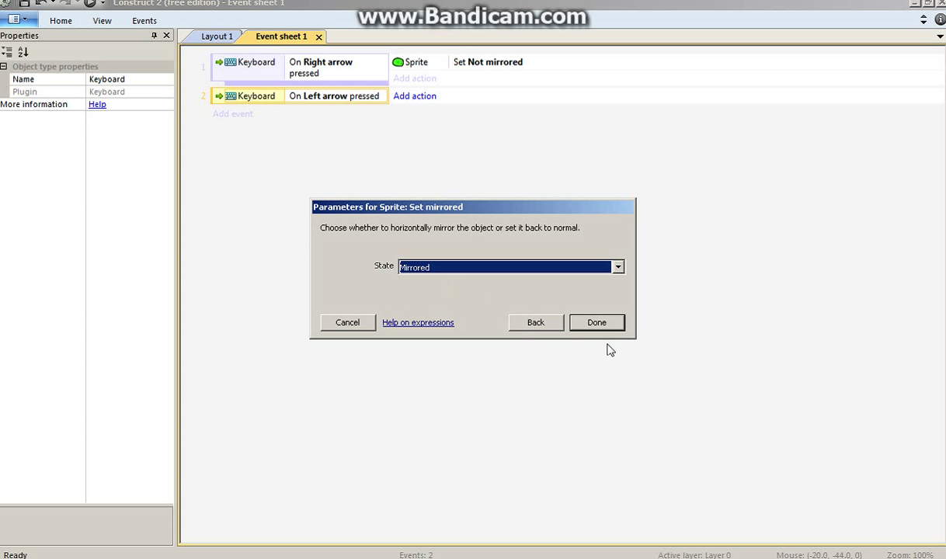
- Add the Sprite Set Mirrored action and review event 1's Right arrow condition
{"action": "left_click", "coordinate": [620, 331]}
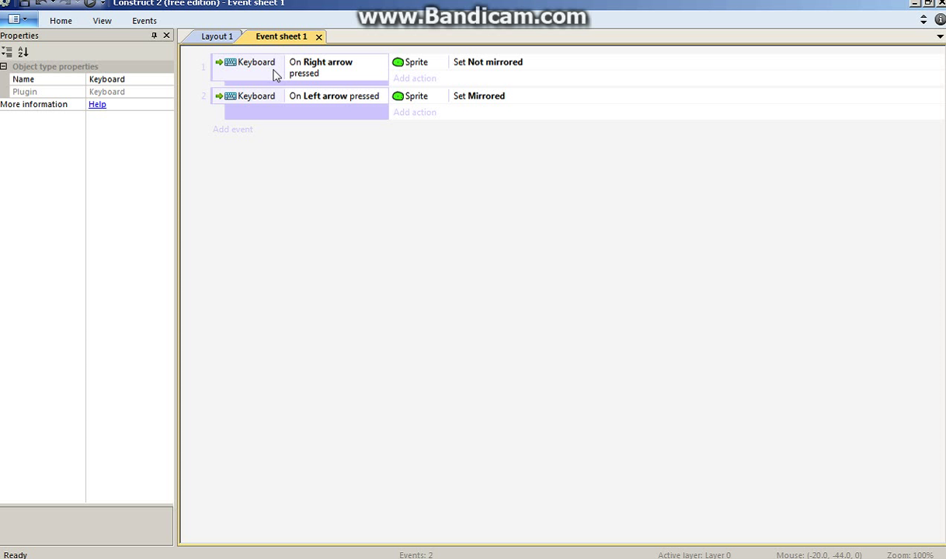
{"action": "left_click", "coordinate": [318, 67]}
{"action": "left_click", "coordinate": [360, 183]}
- Run the preview and steer the blob left, right and jumping across the ledges
{"action": "left_click", "coordinate": [91, 4]}
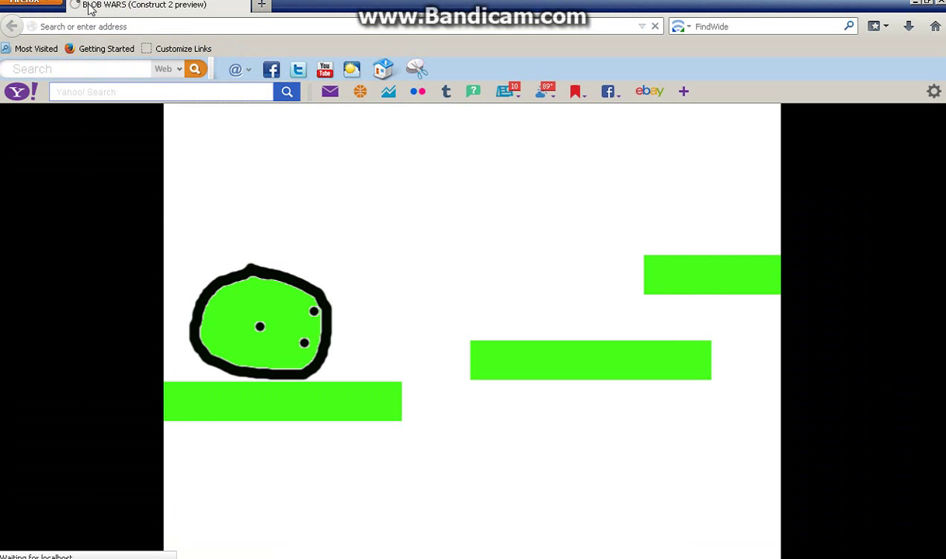
{"action": "key", "text": "Right"}
{"action": "key", "text": "Up"}
{"action": "key", "text": "Right"}
{"action": "key", "text": "Left"}
{"action": "key", "text": "Right"}
{"action": "key", "text": "Up"}
{"action": "key", "text": "Left"}
{"action": "key", "text": "Up"}
{"action": "key", "text": "Right"}
{"action": "key", "text": "Left"}
{"action": "key", "text": "Right"}
{"action": "key", "text": "Up"}
{"action": "key", "text": "Right"}
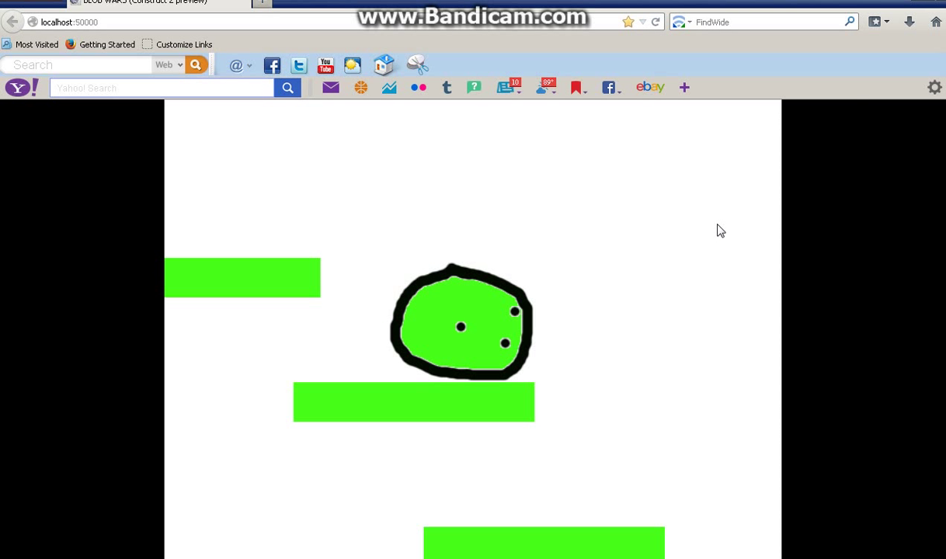
- Jump and turn the blob again to check mirroring, then go back to Event sheet 1
{"action": "key", "text": "Right"}
{"action": "key", "text": "Up"}
{"action": "key", "text": "Left"}
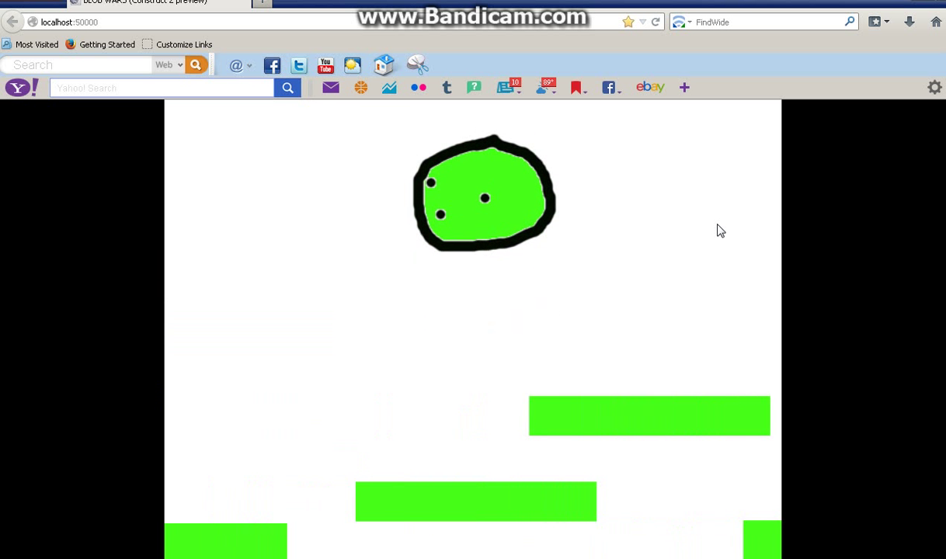
{"action": "key", "text": "Right"}
{"action": "key", "text": "Up"}
{"action": "key", "text": "Right"}
{"action": "key", "text": "Up"}
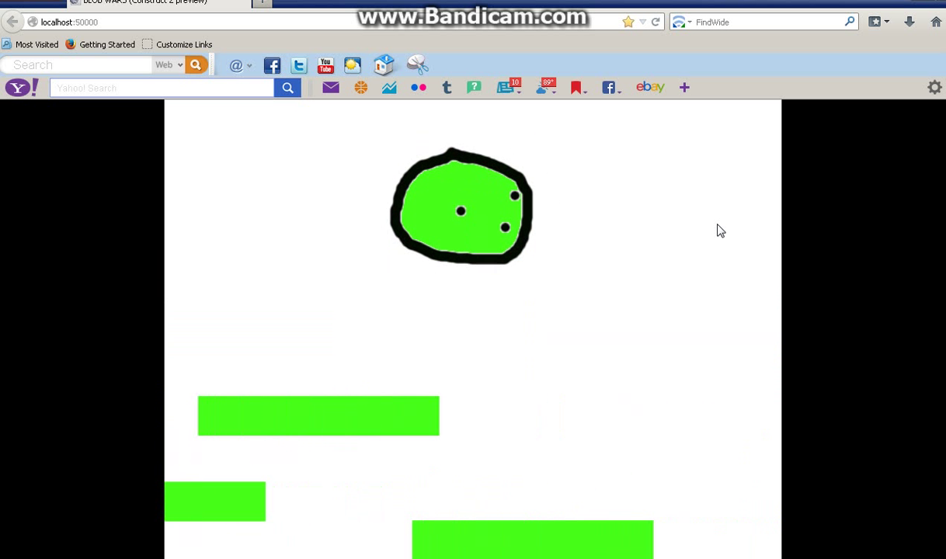
{"action": "key", "text": "alt+Tab"}
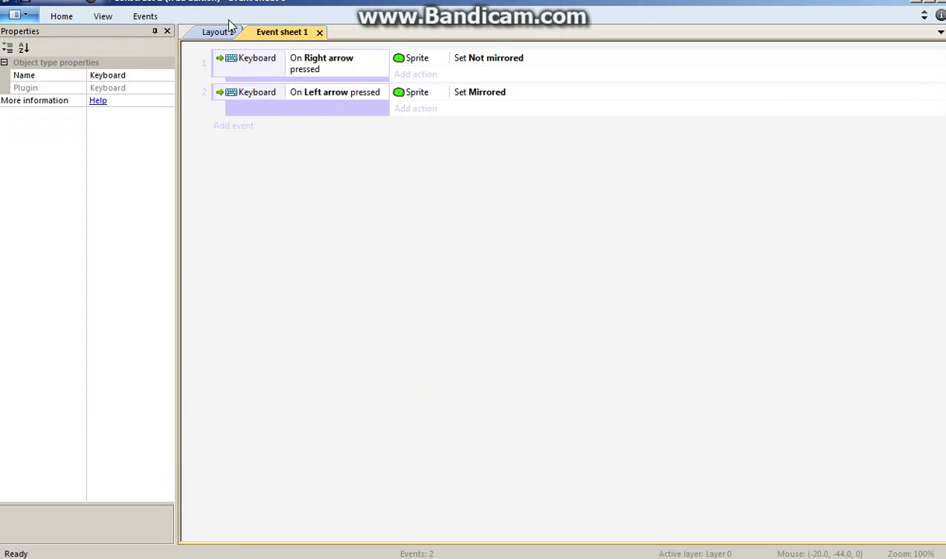
{"action": "left_click", "coordinate": [208, 32]}
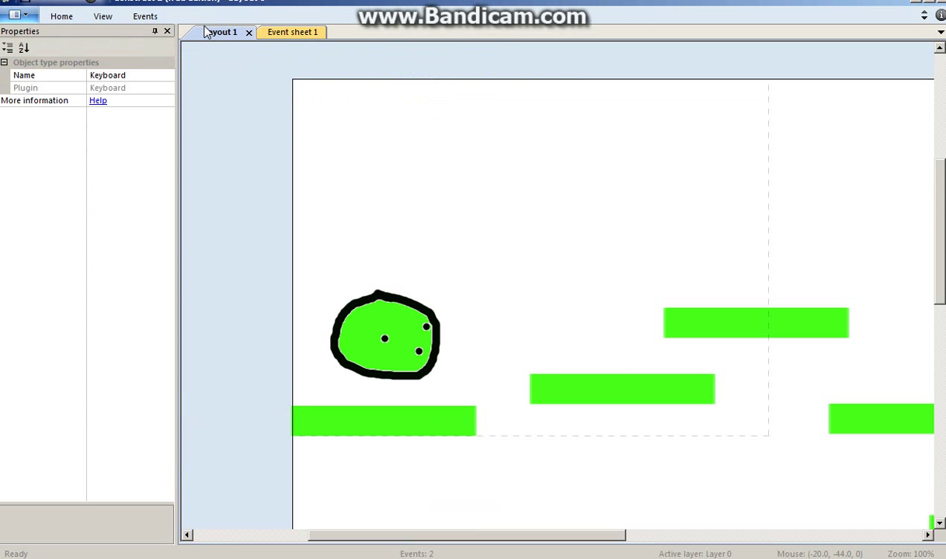
{"action": "left_click", "coordinate": [268, 33]}
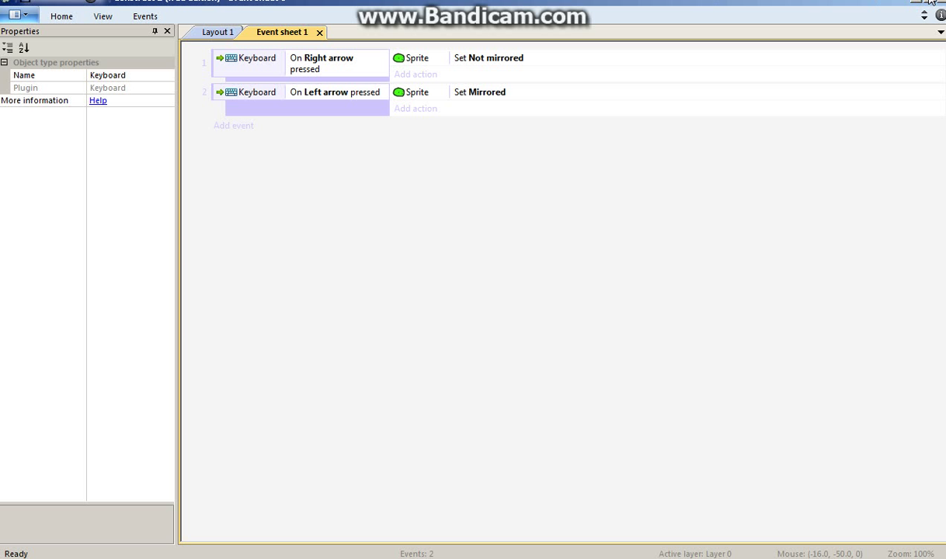